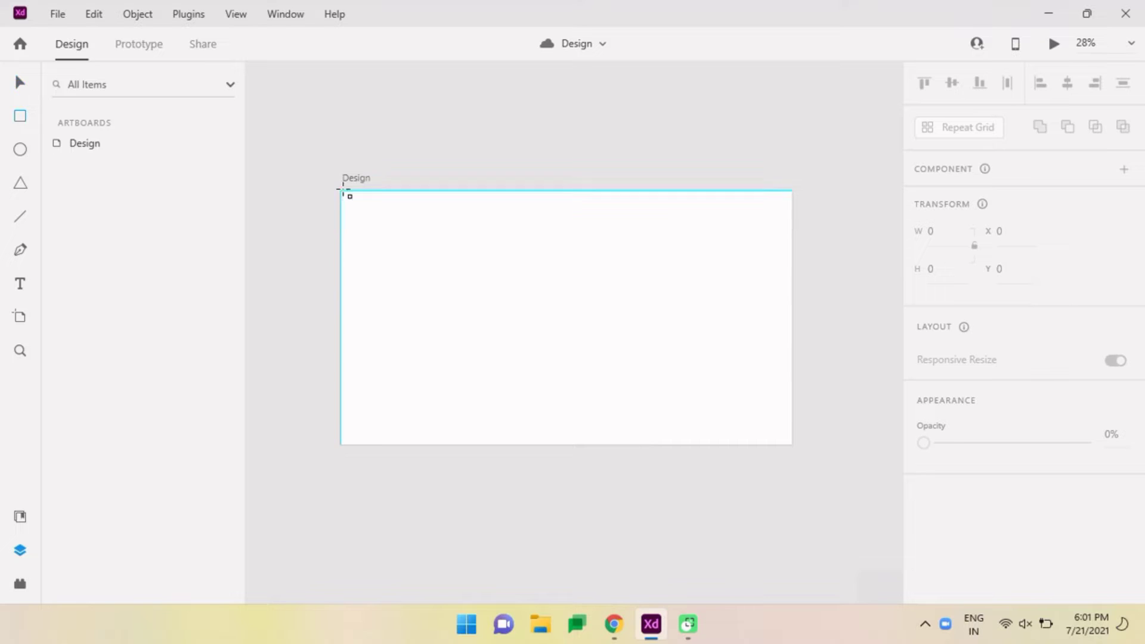
# - Fill a 1920×1080 artboard rectangle with the hooded-archer photo and open it in Photoshop as wp2430555.psd
pyautogui.moveTo(341, 191); pyautogui.dragTo(662, 347)
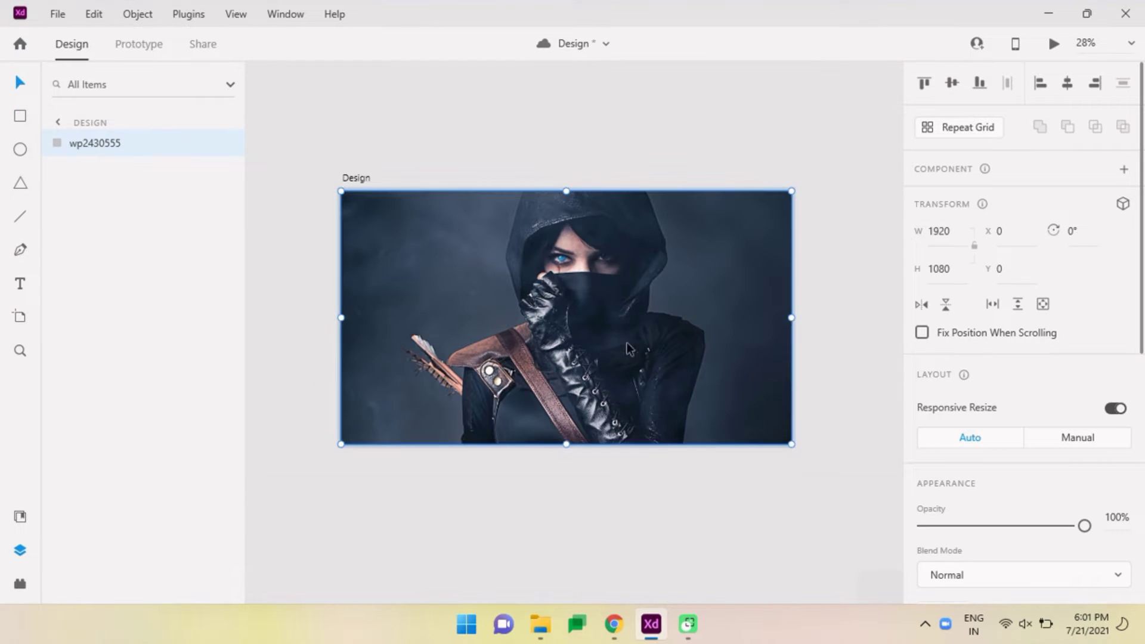
pyautogui.rightClick(588, 335)
pyautogui.click(617, 201)
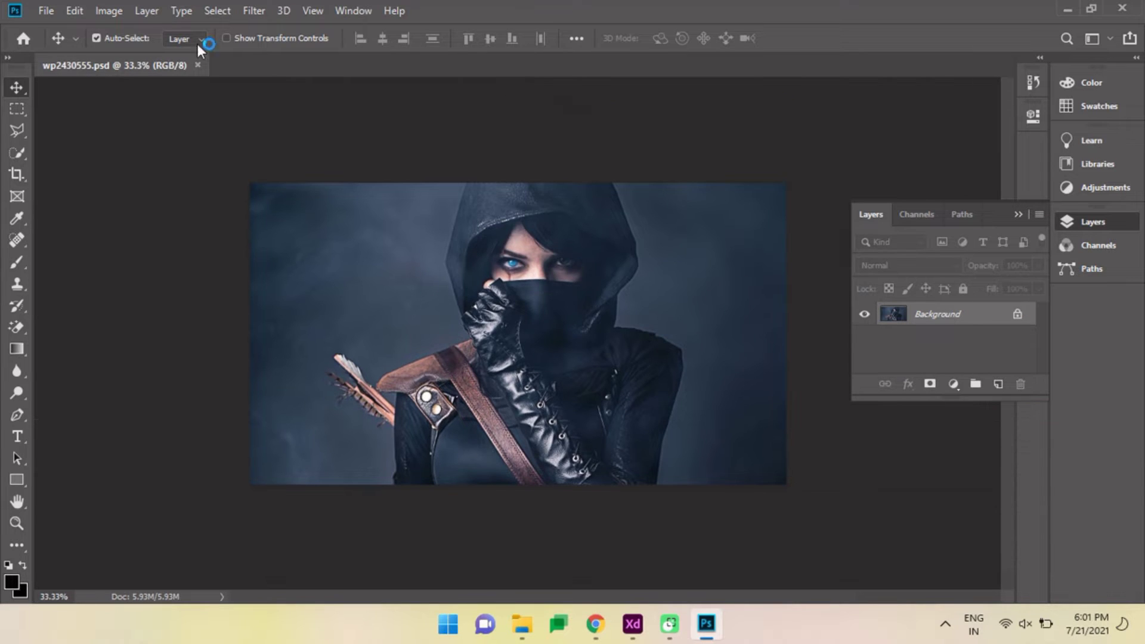
# - Unlock the Background layer and crop-extend the canvas to the left of the photo
pyautogui.click(1017, 314)
pyautogui.click(254, 11)
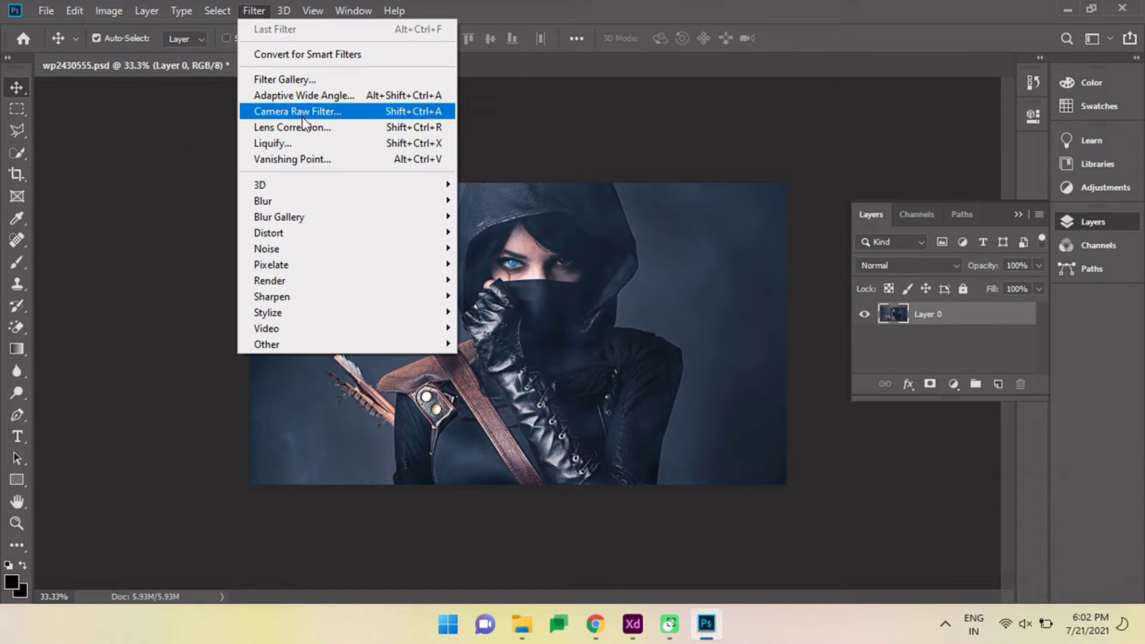
pyautogui.click(16, 175)
pyautogui.moveTo(249, 334); pyautogui.dragTo(169, 334)
pyautogui.press('Return')
# - Content-Aware fill the empty left strip and the seam beside the photo
pyautogui.press('m')
pyautogui.moveTo(264, 183); pyautogui.dragTo(347, 501)
pyautogui.rightClick(312, 370)
pyautogui.click(346, 286)
pyautogui.moveTo(179, 176); pyautogui.dragTo(277, 495)
pyautogui.hotkey('shift', 'F5')
pyautogui.press('Return')
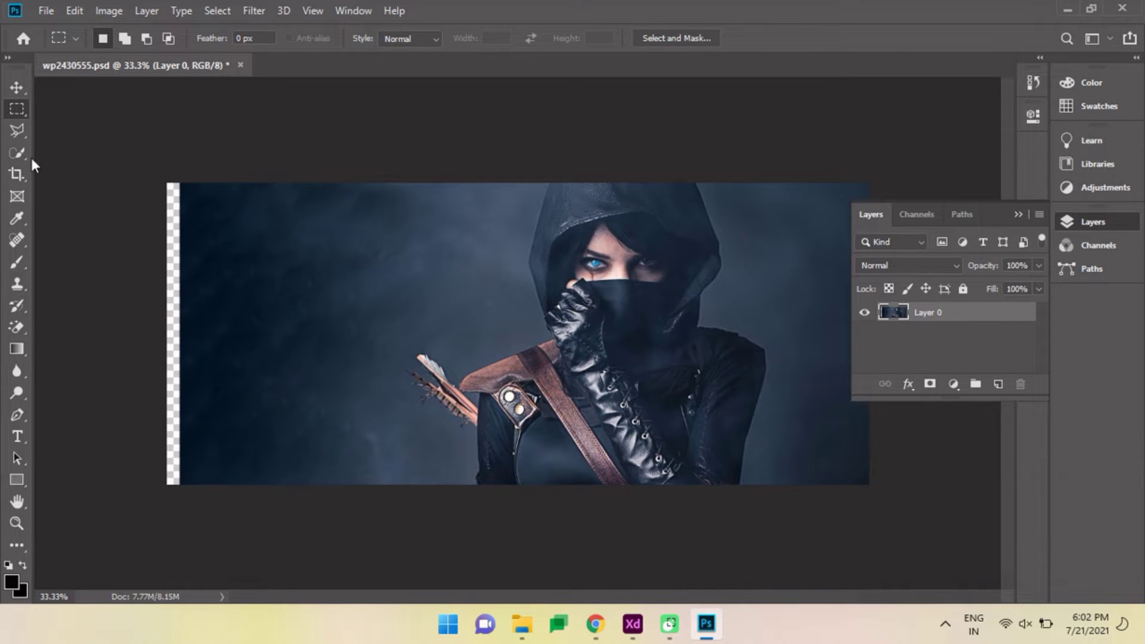
# - Extend the canvas further left and Content-Aware fill the new empty strip
pyautogui.click(17, 174)
pyautogui.moveTo(168, 334); pyautogui.dragTo(116, 334)
pyautogui.press('Return')
pyautogui.press('m')
pyautogui.moveTo(116, 178); pyautogui.dragTo(252, 492)
pyautogui.rightClick(163, 404)
pyautogui.click(188, 296)
pyautogui.press('Return')
# - In Camera Raw, set Exposure -0.25, Contrast +33 and Highlights +7
pyautogui.click(254, 10)
pyautogui.click(281, 119)
pyautogui.moveTo(928, 343); pyautogui.dragTo(961, 370)
pyautogui.moveTo(895, 396); pyautogui.dragTo(933, 401)
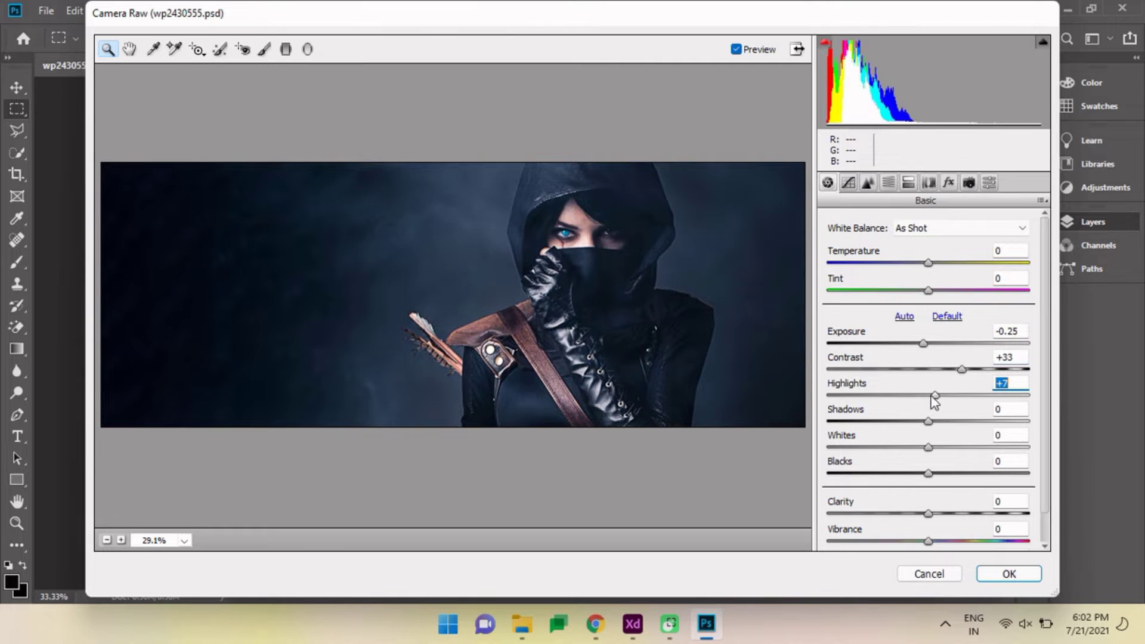
# - Adjust HSL: blue luminance -47 and red saturation +20
pyautogui.scroll(-1, 934, 481)
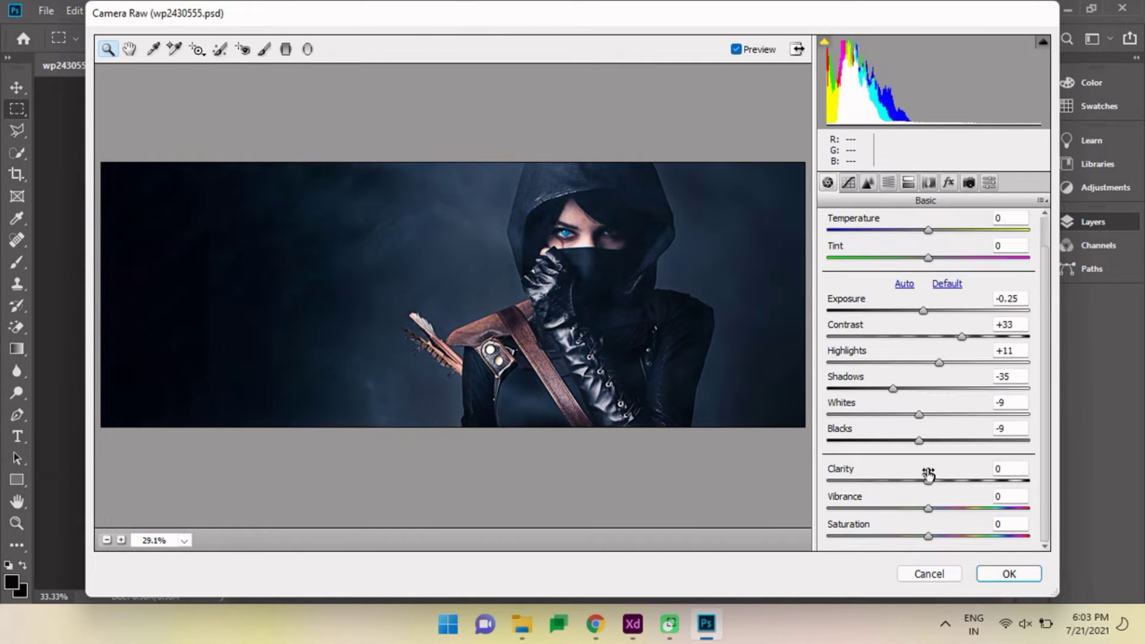
pyautogui.hotkey('ctrl', 'alt', '4')
pyautogui.moveTo(933, 440); pyautogui.dragTo(888, 440)
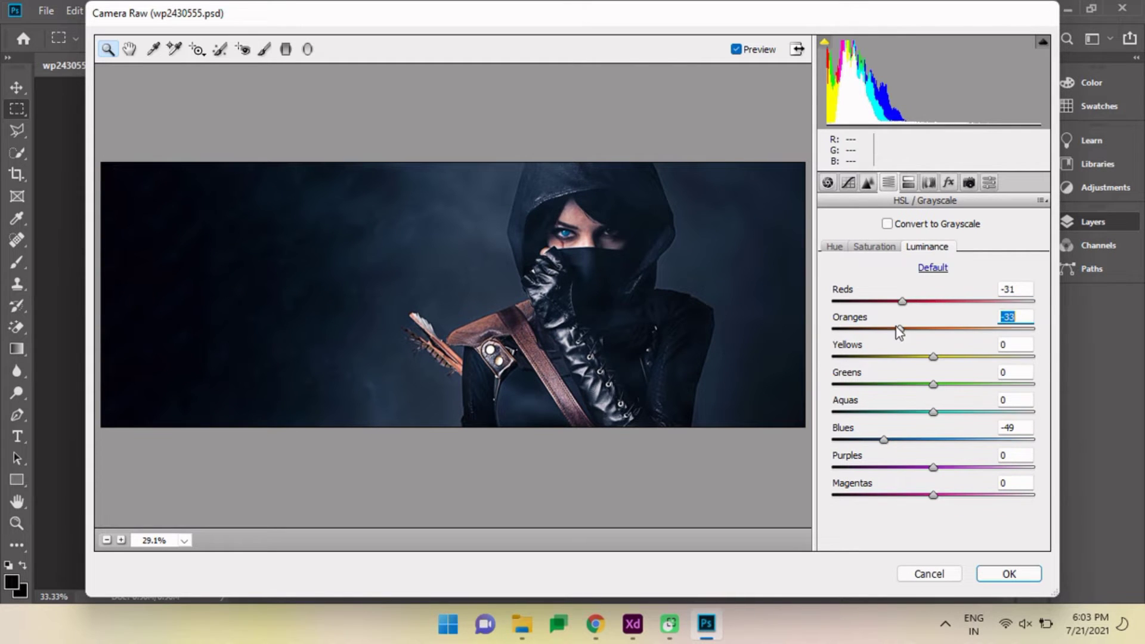
pyautogui.click(874, 246)
pyautogui.moveTo(934, 301); pyautogui.dragTo(955, 302)
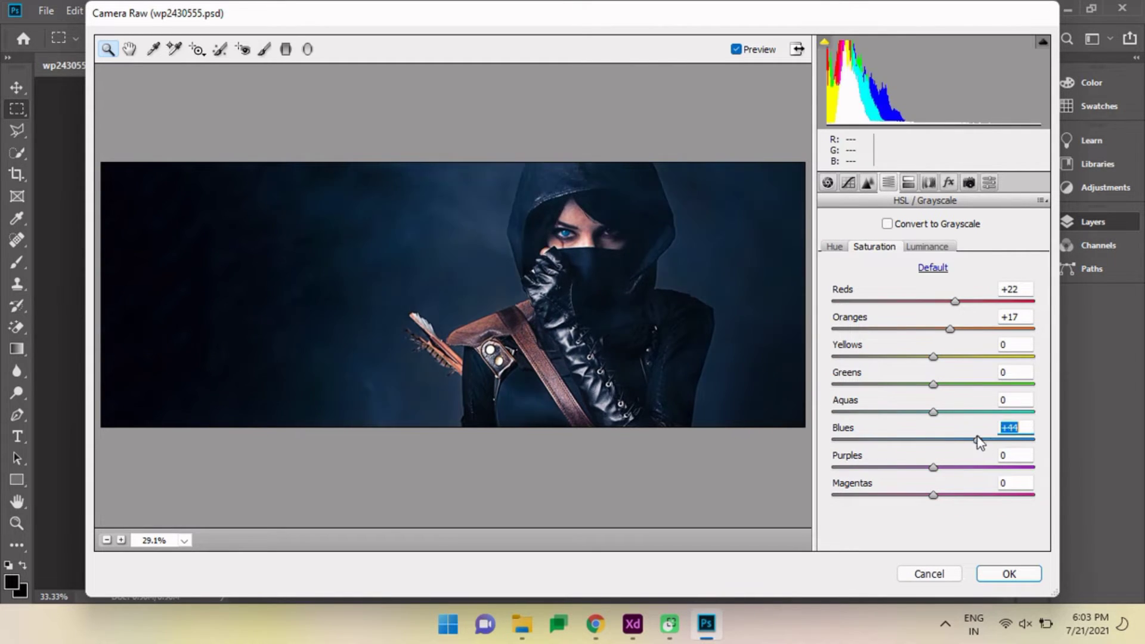
pyautogui.hotkey('ctrl', 'alt', '4')
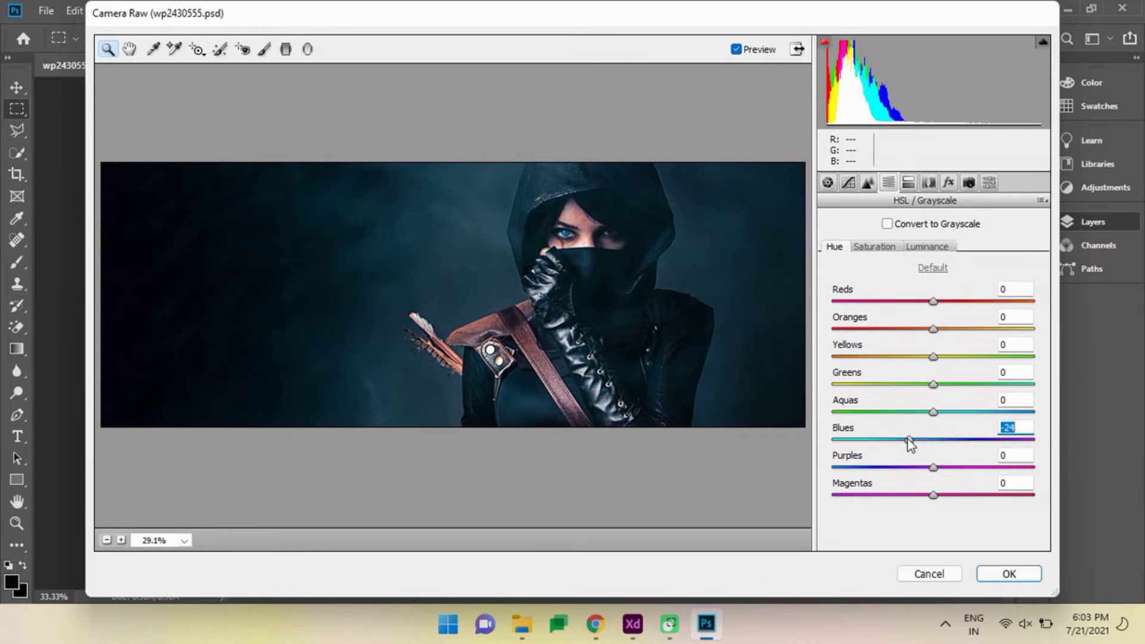
# - Add grain and a -33 post-crop vignette with midpoint 33 and rounder shape, then apply
pyautogui.click(949, 182)
pyautogui.click(891, 253)
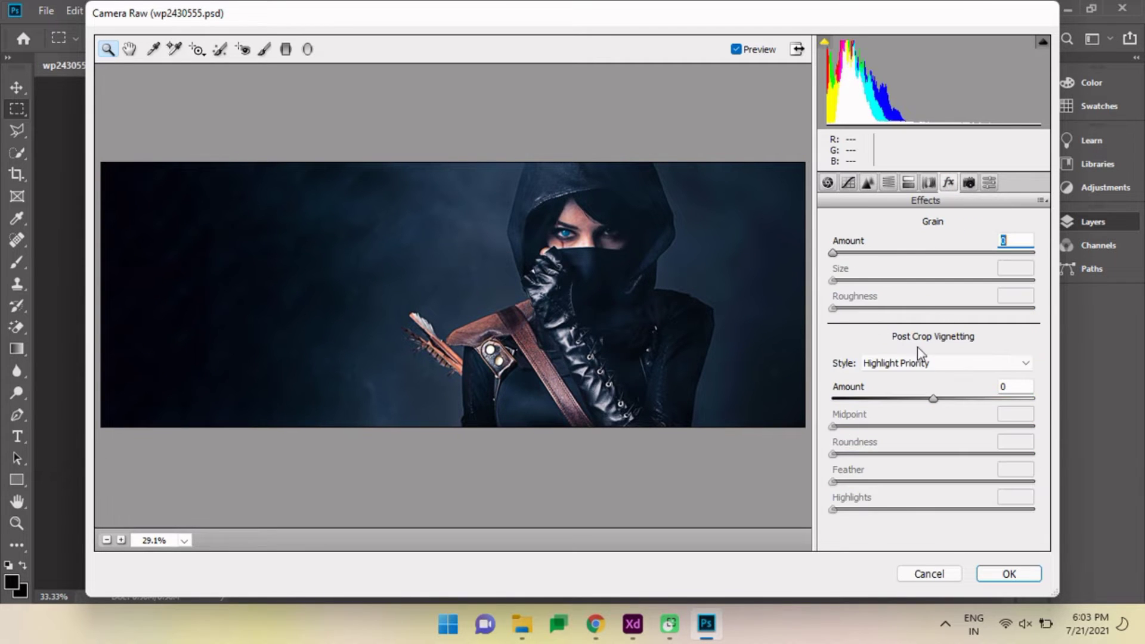
pyautogui.click(899, 398)
pyautogui.click(899, 426)
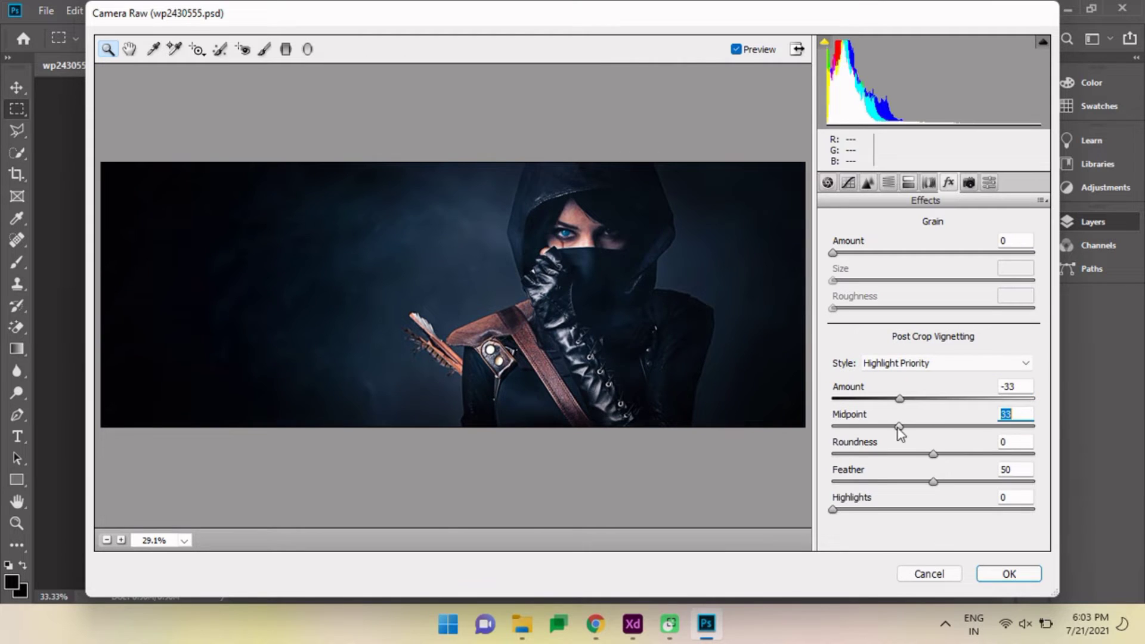
pyautogui.click(993, 454)
pyautogui.click(1008, 573)
# - Save the regraded photo so the XD artboard picks up the changes
pyautogui.hotkey('ctrl', 's')
pyautogui.click(745, 197)
pyautogui.hotkey('alt', 'Tab')
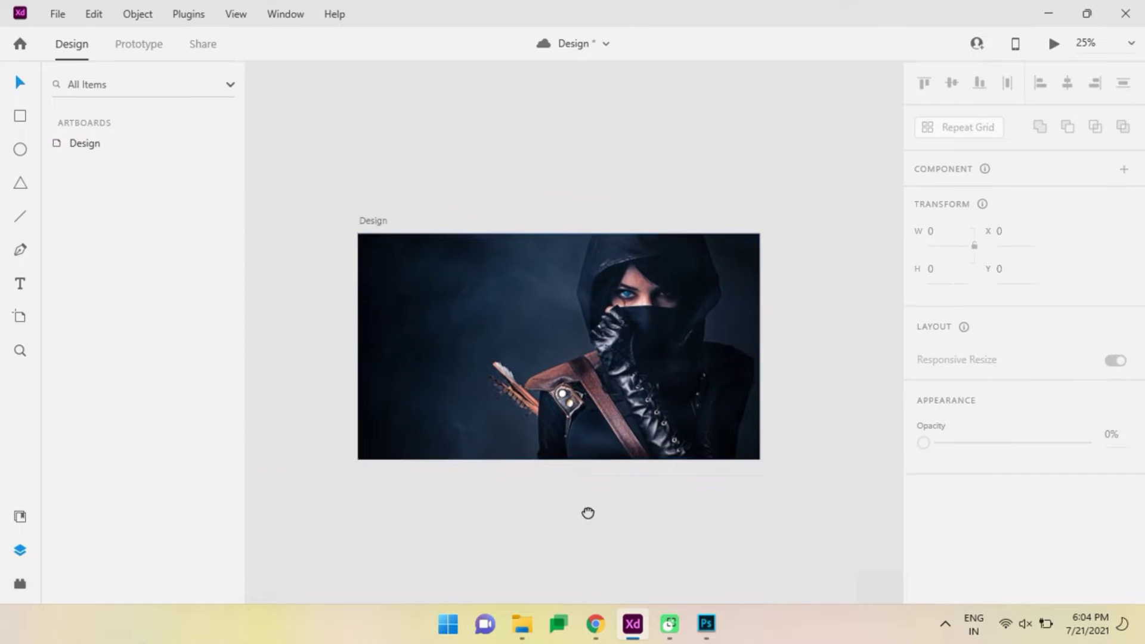
# - Rename the photo rectangle to Overlayer
pyautogui.click(521, 288)
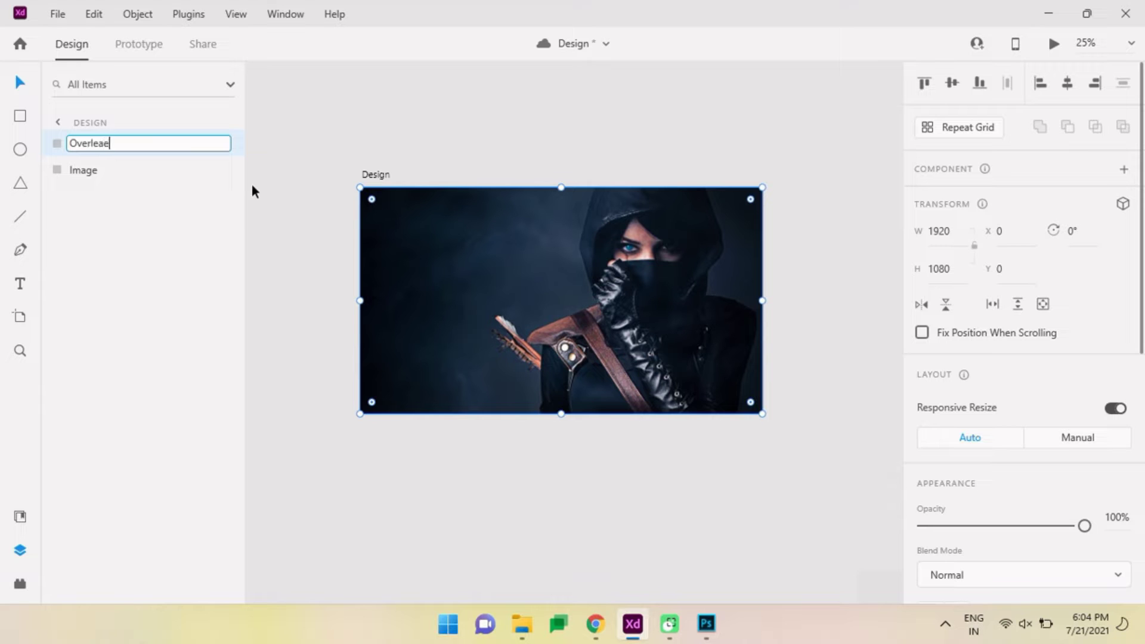
pyautogui.write('layer')
pyautogui.press('Return')
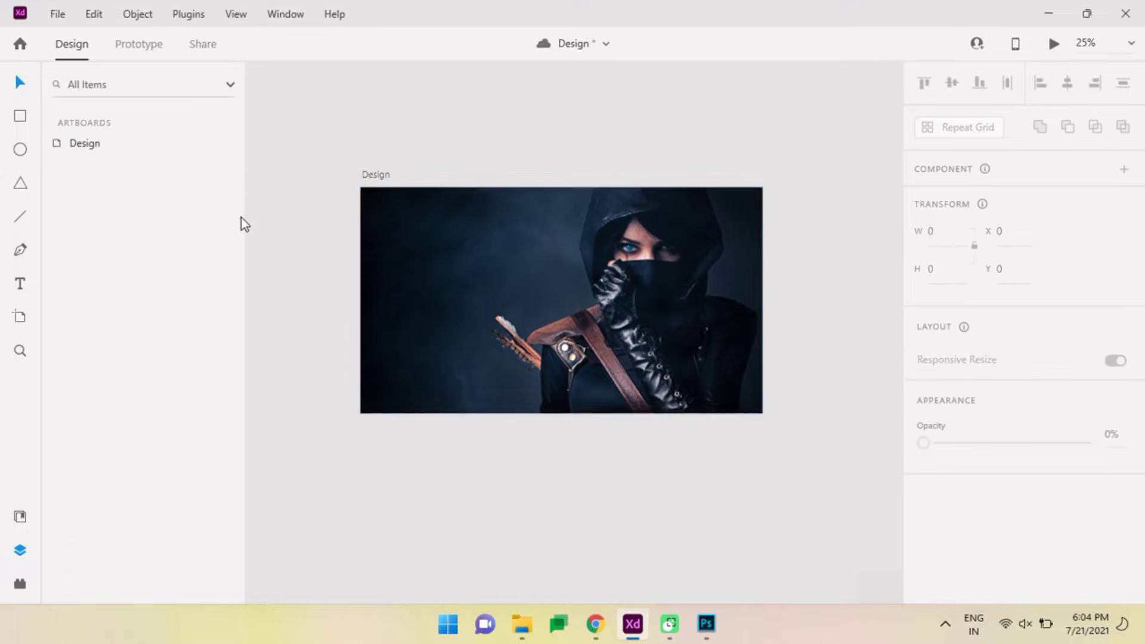
# - Fill Overlayer with a #1E2128 radial gradient, its near-transparent centre over the archer's face
pyautogui.scroll(-5, 1014, 358)
pyautogui.click(957, 336)
pyautogui.click(803, 449)
pyautogui.click(740, 215)
pyautogui.click(746, 284)
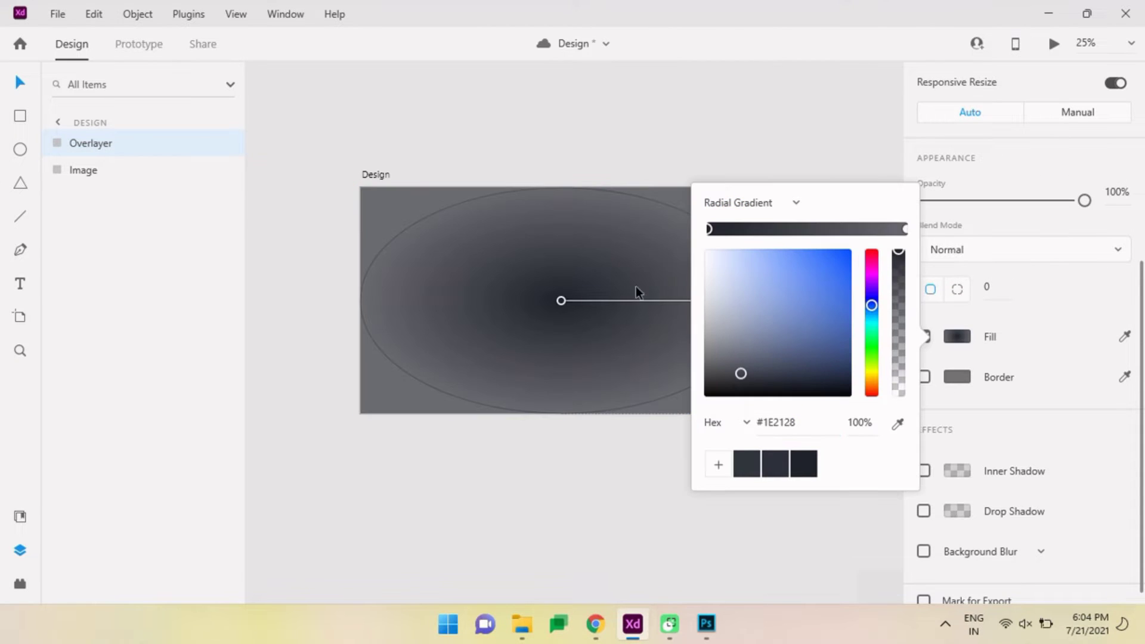
pyautogui.click(813, 475)
pyautogui.moveTo(561, 301); pyautogui.dragTo(641, 281)
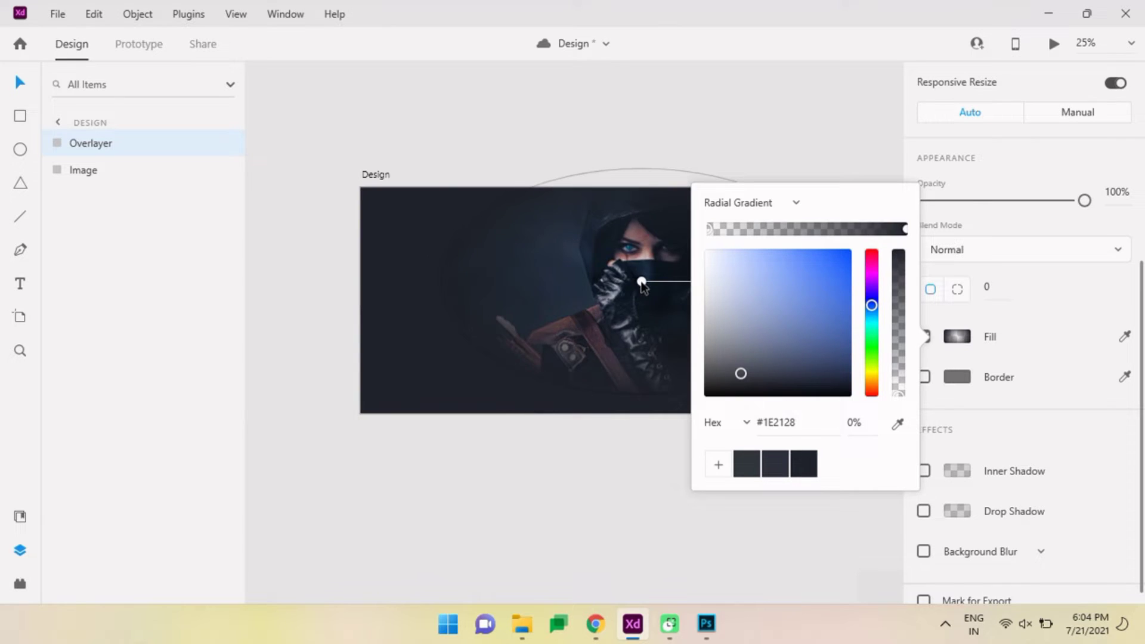
pyautogui.moveTo(899, 250); pyautogui.dragTo(897, 352)
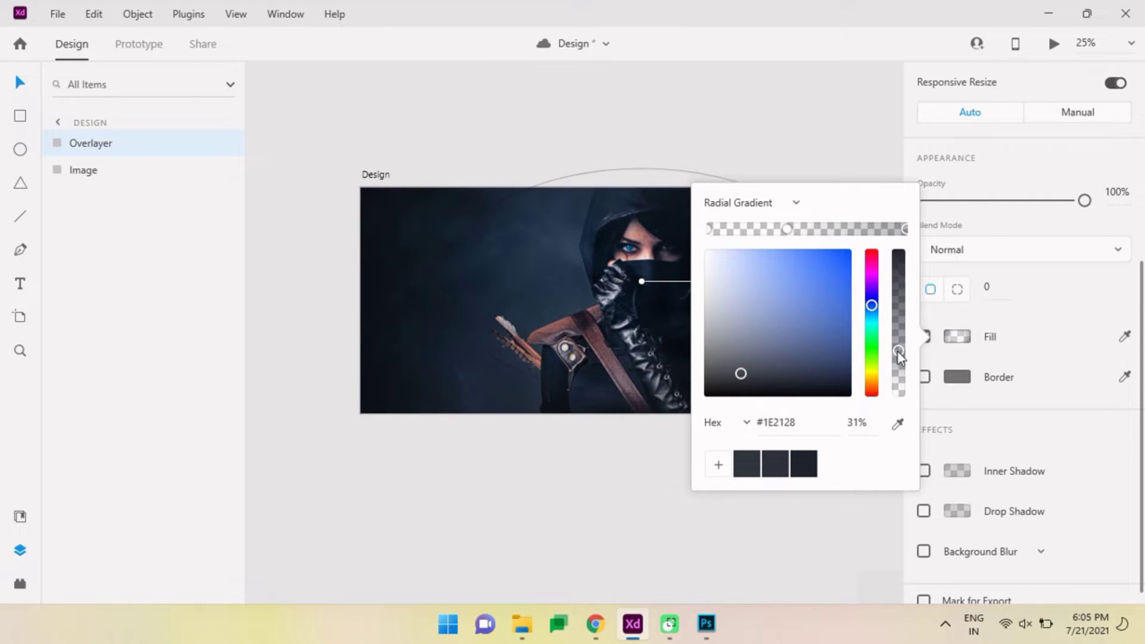
pyautogui.click(76, 173)
# - Add white "Ap." logo text set in Oswald
pyautogui.press('Escape')
pyautogui.press('t')
pyautogui.click(530, 296)
pyautogui.write('Ap.')
pyautogui.scroll(-5, 956, 403)
pyautogui.click(957, 536)
pyautogui.click(1011, 192)
pyautogui.write('Oswald')
pyautogui.press('Return')
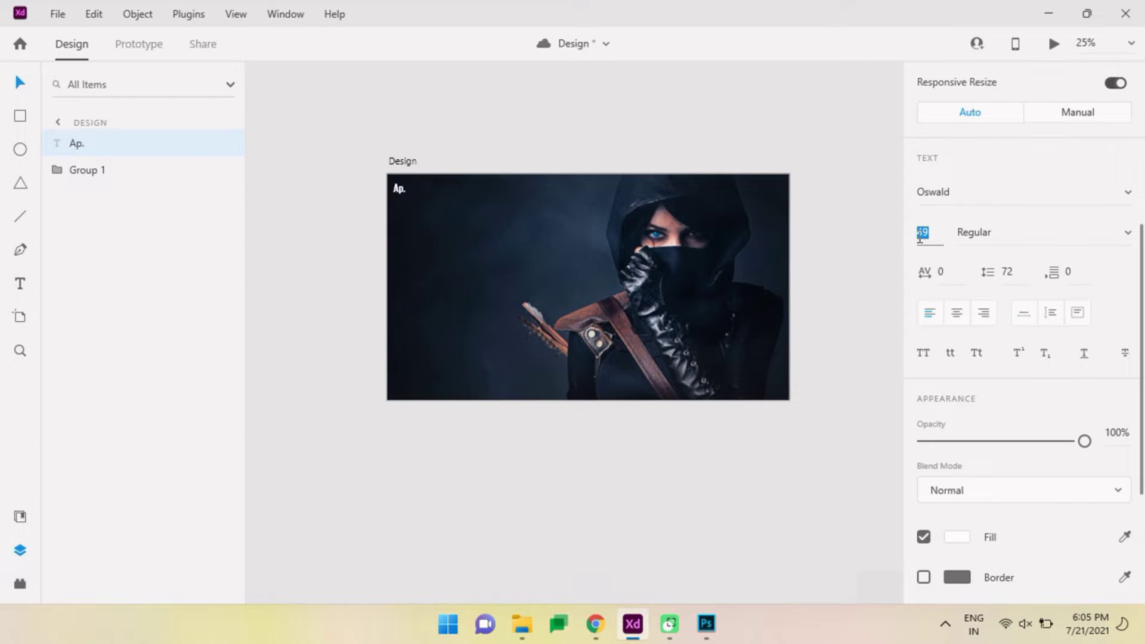
# - Set the Ap. logo font size to 48
pyautogui.write('48')
pyautogui.press('Return')
pyautogui.scroll(5, 473, 284)
pyautogui.scroll(-3, 510, 239)
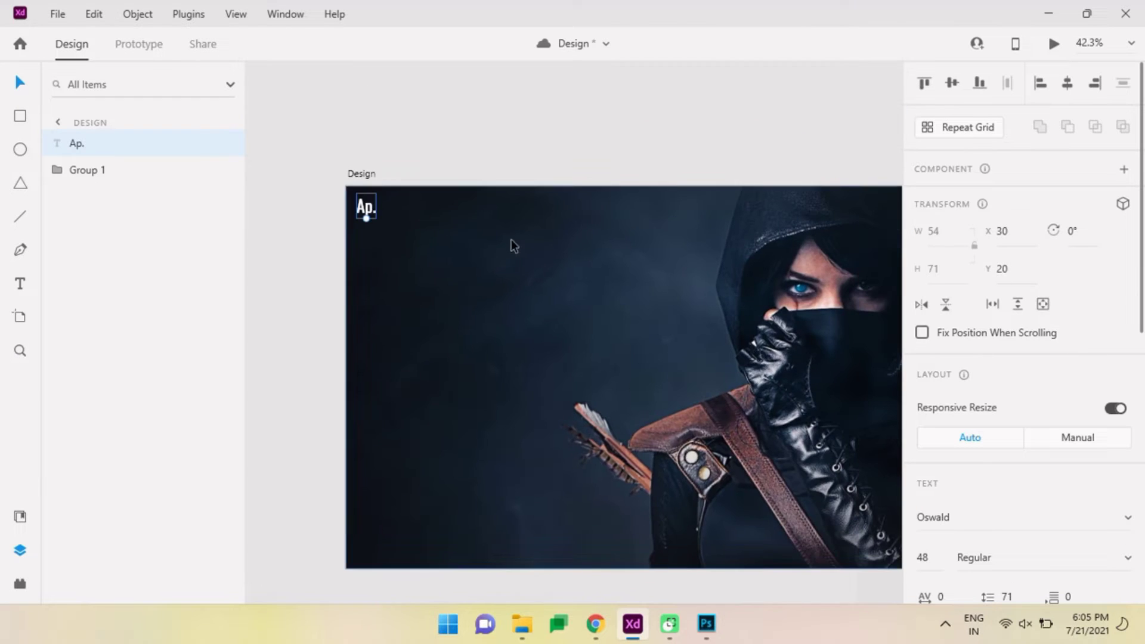
# - Duplicate the logo into an uppercase HOME label with character spacing 90
pyautogui.moveTo(366, 213); pyautogui.dragTo(514, 213)
pyautogui.press('BackSpace')
pyautogui.press('BackSpace')
pyautogui.press('BackSpace')
pyautogui.write('ome')
pyautogui.scroll(-4, 931, 358)
pyautogui.click(924, 434)
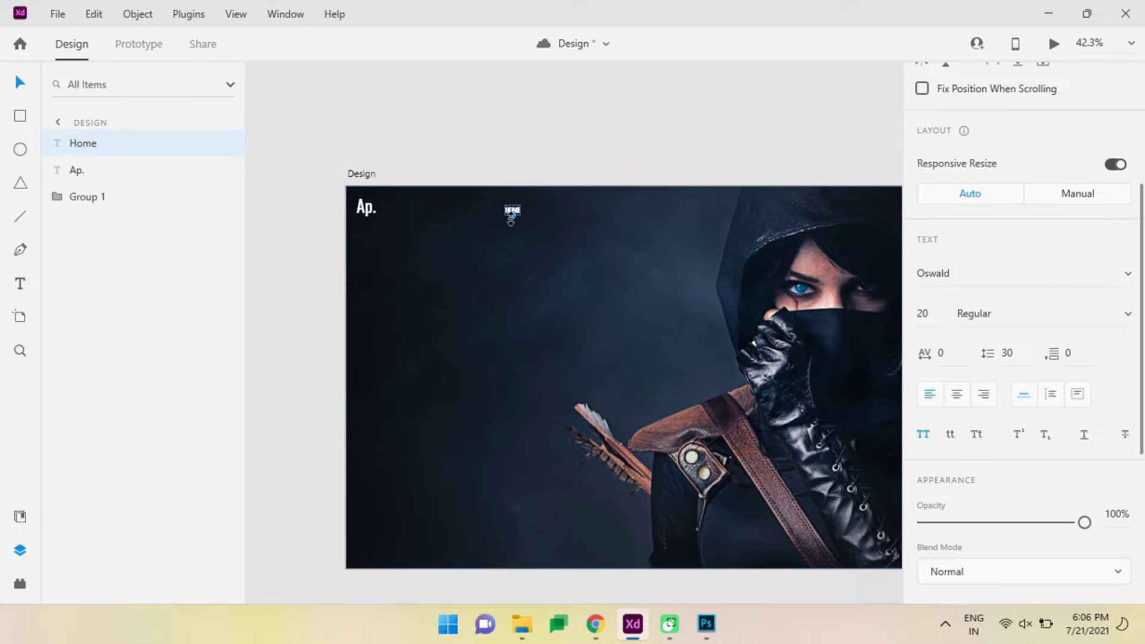
pyautogui.scroll(5, 514, 213)
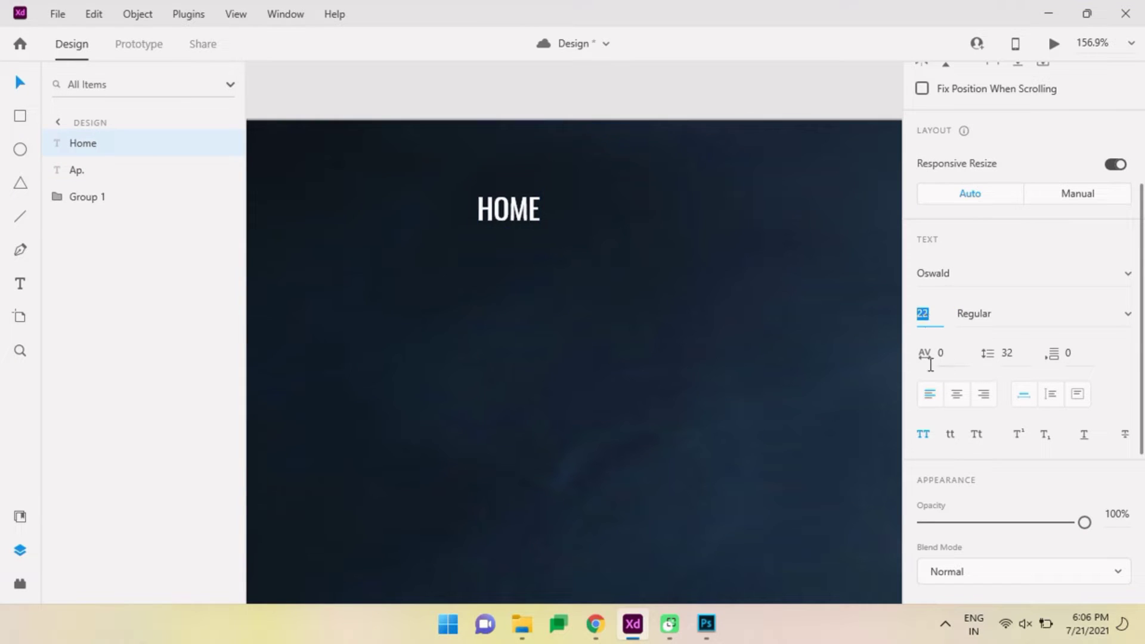
pyautogui.write('90')
pyautogui.hotkey('ctrl', '0')
pyautogui.scroll(3, 522, 274)
# - Duplicate HOME into ABOUT US, GAME PLAY, STORY and DOWNLOAD labels across the top
pyautogui.moveTo(503, 229); pyautogui.dragTo(728, 229)
pyautogui.press('Escape')
pyautogui.scroll(-2, 640, 225)
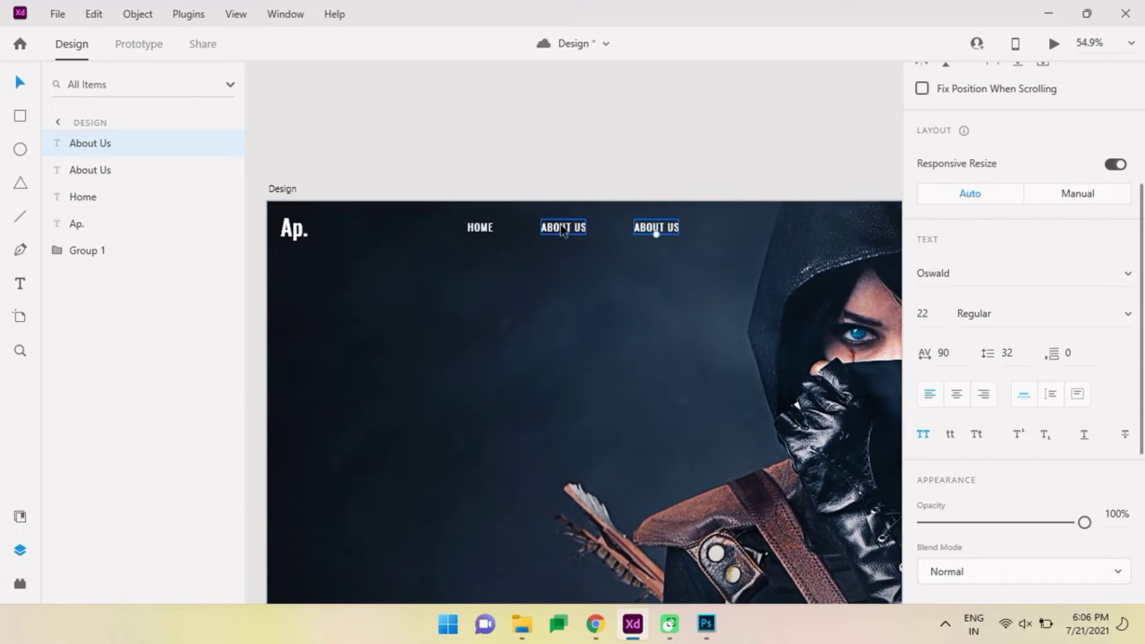
pyautogui.doubleClick(618, 222)
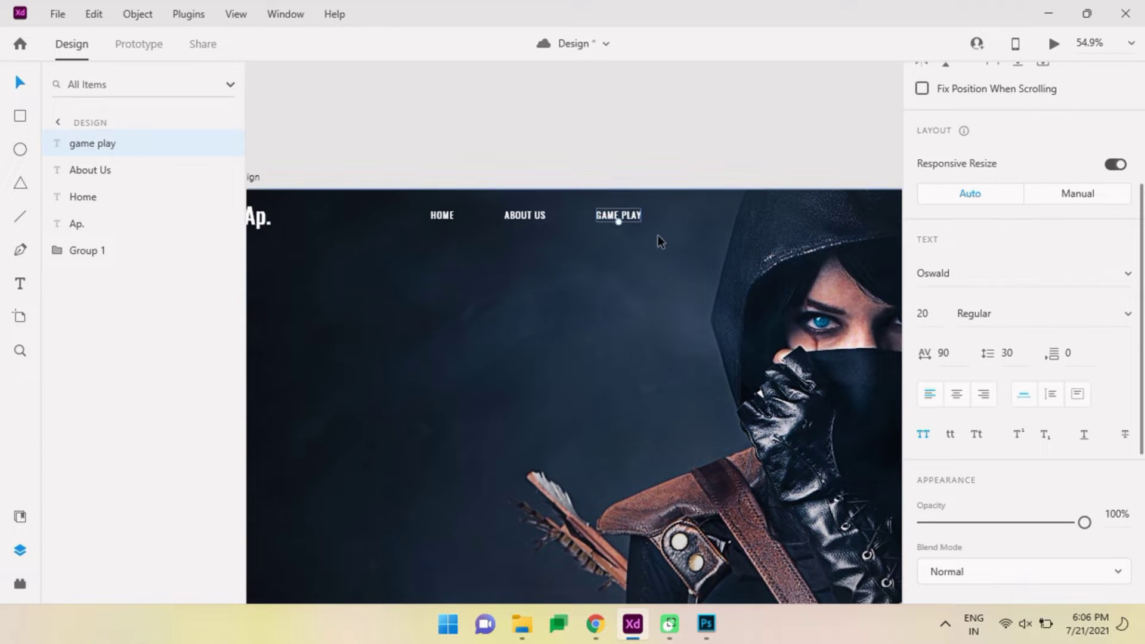
pyautogui.moveTo(618, 220); pyautogui.dragTo(714, 219)
pyautogui.doubleClick(710, 215)
pyautogui.press('BackSpace')
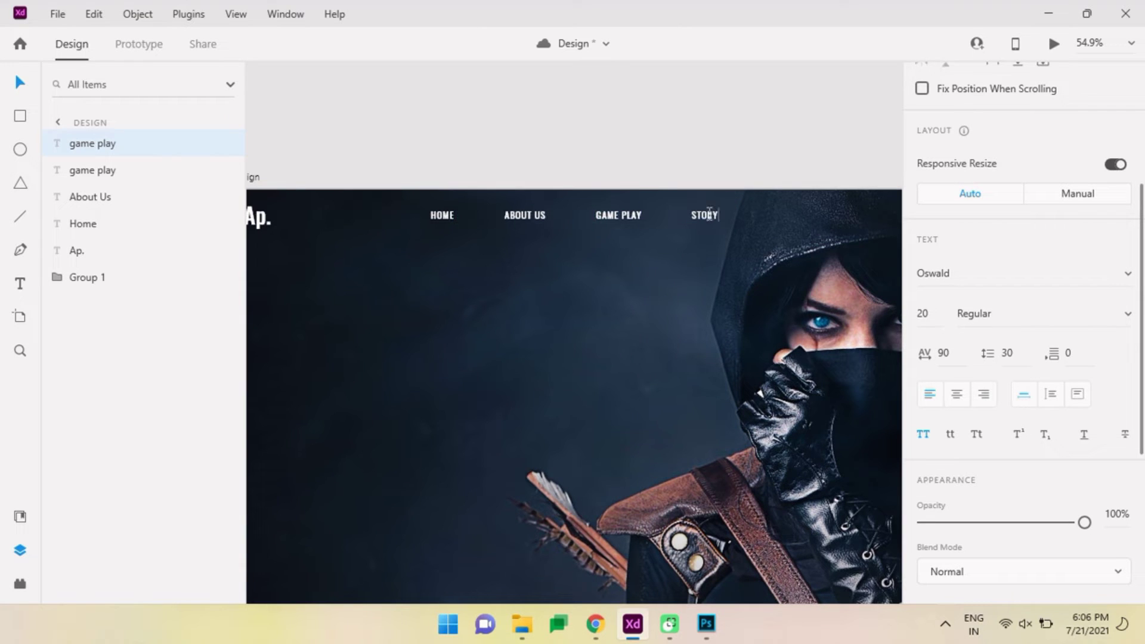
pyautogui.press('Escape')
pyautogui.hscroll(2, 655, 243)
pyautogui.moveTo(623, 215); pyautogui.dragTo(706, 216)
# - Select the five navigation labels and group them
pyautogui.press('Escape')
pyautogui.moveTo(704, 307); pyautogui.dragTo(420, 243)
pyautogui.click(633, 129)
pyautogui.hotkey('ctrl', '0')
# - Build a 3×3 white dot menu icon right of DOWNLOAD with Repeat Grid, then group the dots
pyautogui.press('e')
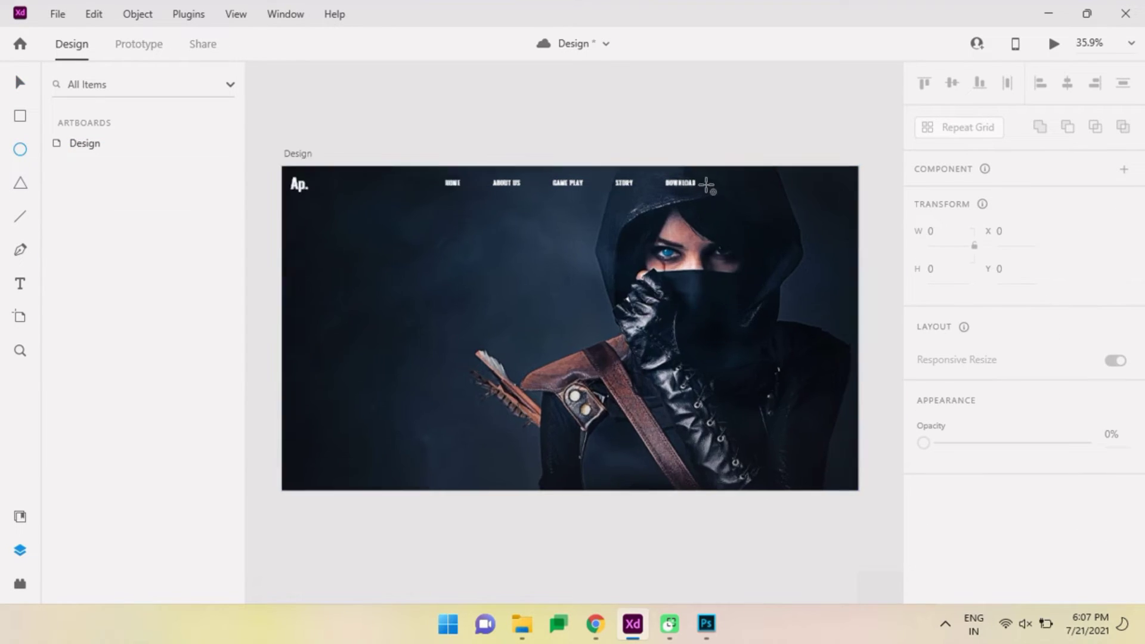
pyautogui.moveTo(707, 185); pyautogui.dragTo(709, 187)
pyautogui.scroll(8, 710, 186)
pyautogui.scroll(-3, 924, 425)
pyautogui.hotkey('ctrl', 'r')
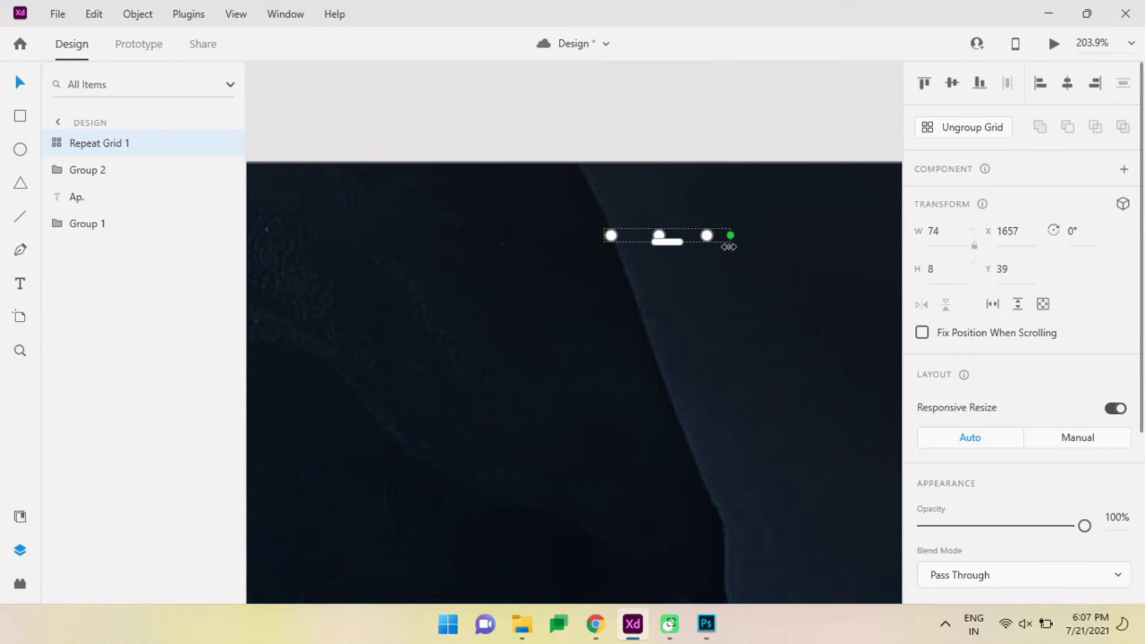
pyautogui.moveTo(663, 298); pyautogui.dragTo(663, 329)
pyautogui.moveTo(635, 257); pyautogui.dragTo(622, 262)
pyautogui.click(929, 138)
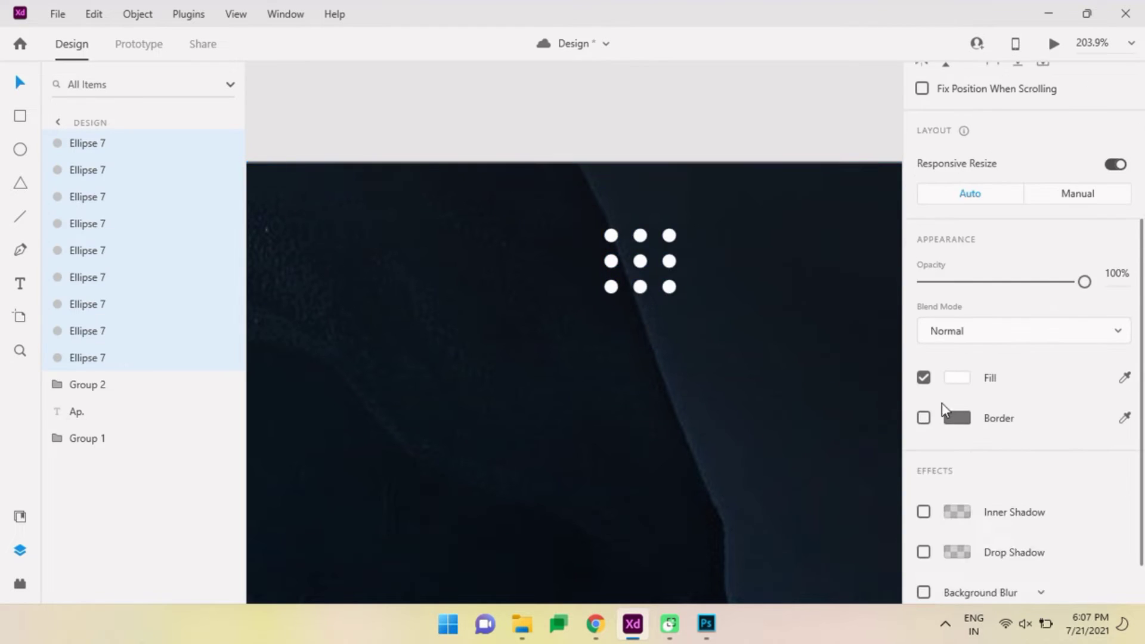
pyautogui.hotkey('ctrl', 'g')
# - Preview the Design artboard live, then close the preview
pyautogui.scroll(-5, 727, 302)
pyautogui.scroll(4, 726, 301)
pyautogui.scroll(-5, 727, 301)
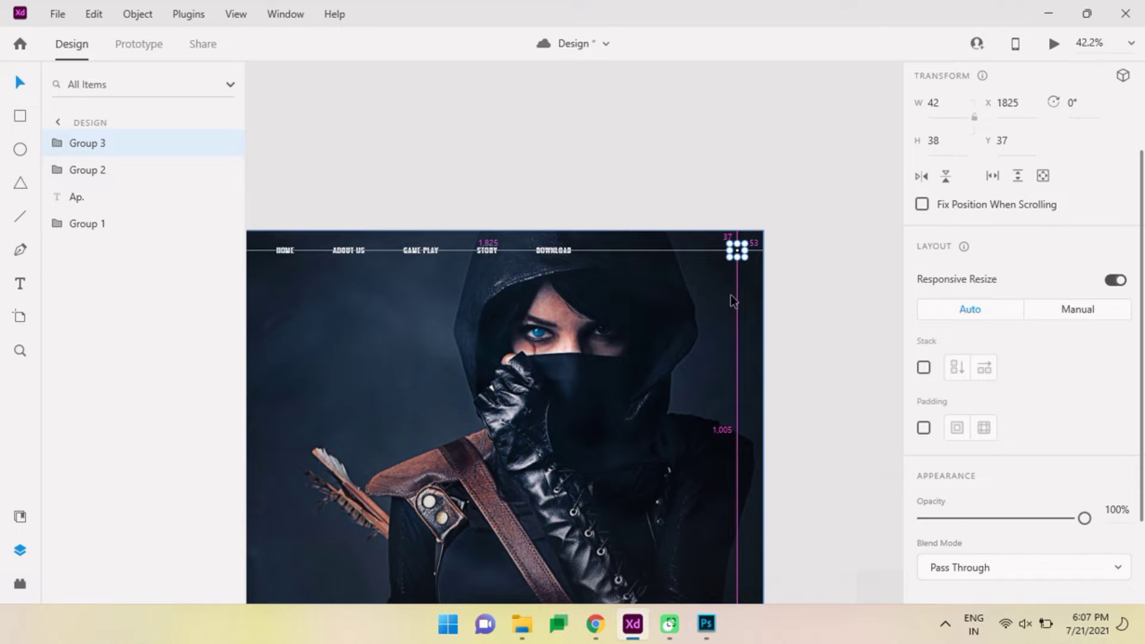
pyautogui.scroll(-3, 734, 301)
pyautogui.click(460, 210)
pyautogui.hotkey('ctrl', 'Return')
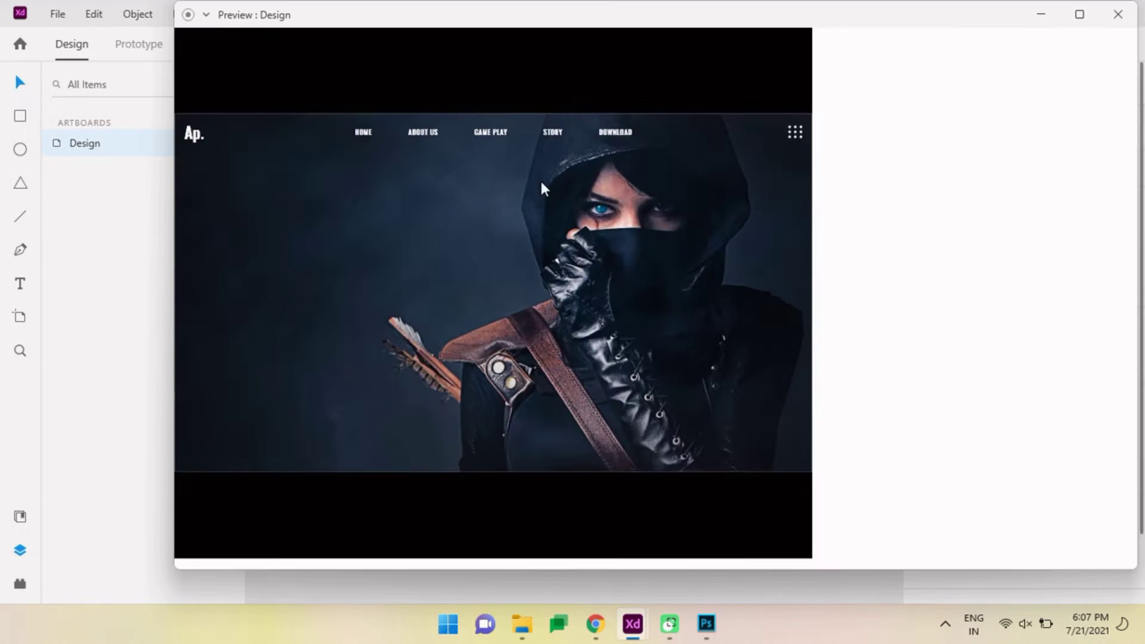
pyautogui.click(1132, 18)
# - Group logo, dot icon and navigation into the 1856×71 header Group 4, then preview full-screen
pyautogui.click(765, 203)
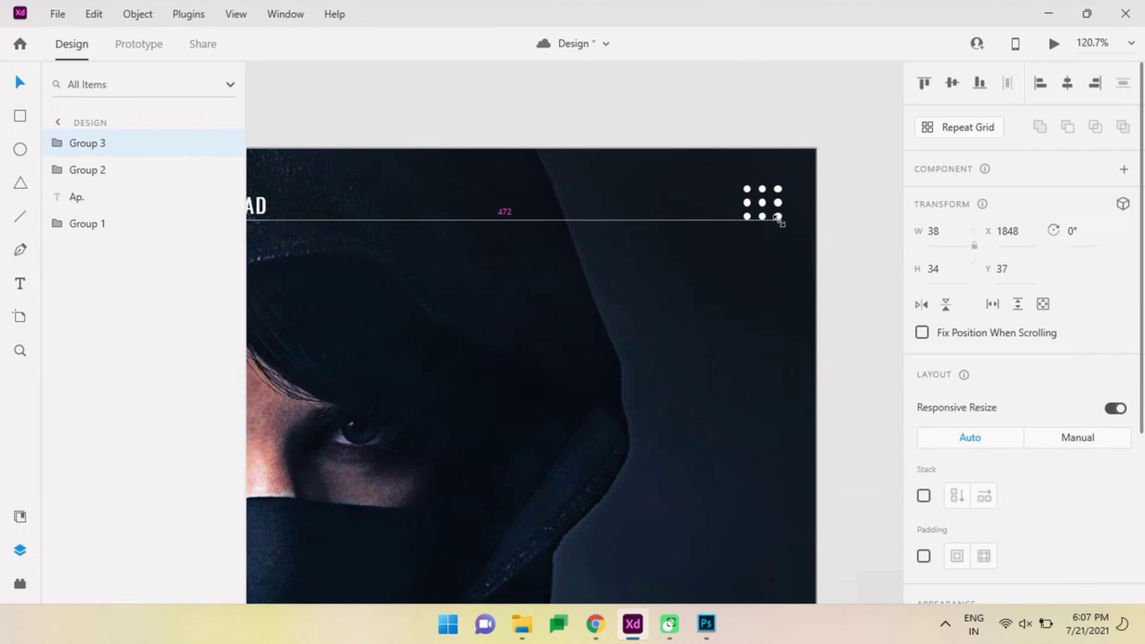
pyautogui.hotkey('ctrl', '0')
pyautogui.keyDown('shift'); pyautogui.click(510, 197); pyautogui.keyUp('shift')
pyautogui.keyDown('shift'); pyautogui.click(278, 200); pyautogui.keyUp('shift')
pyautogui.hotkey('ctrl', 'g')
pyautogui.scroll(-2, 504, 200)
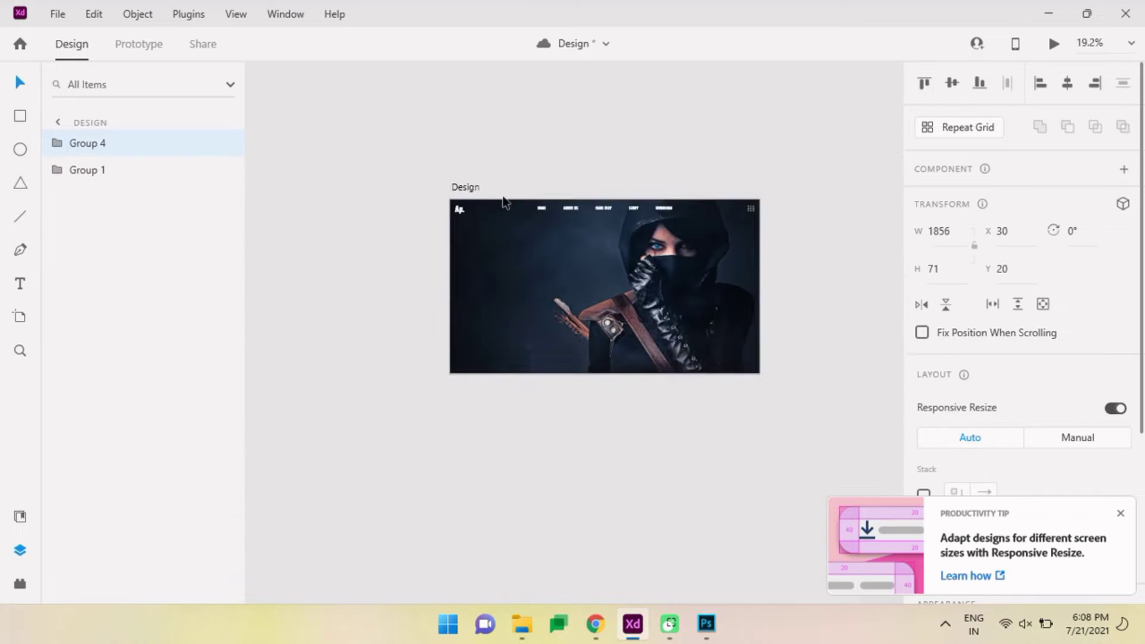
pyautogui.hotkey('ctrl', 'Return')
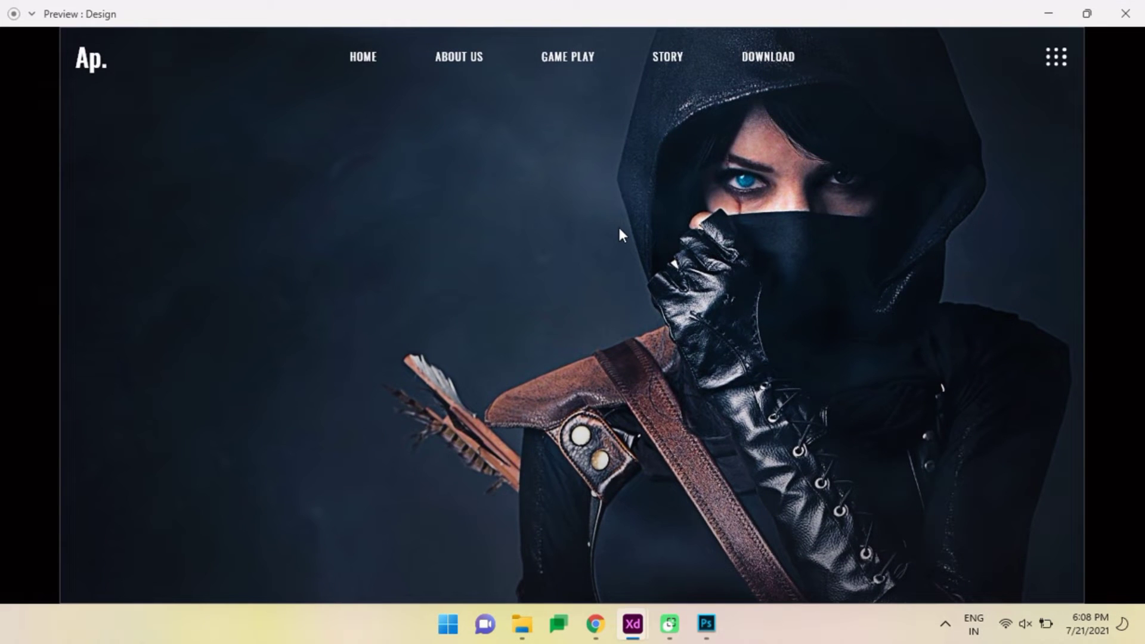
# - Leave the preview and give the HOME navigation link an orange fill
pyautogui.click(1125, 13)
pyautogui.scroll(5, 536, 220)
pyautogui.keyDown('ctrl'); pyautogui.click(441, 160); pyautogui.keyUp('ctrl')
pyautogui.click(957, 438)
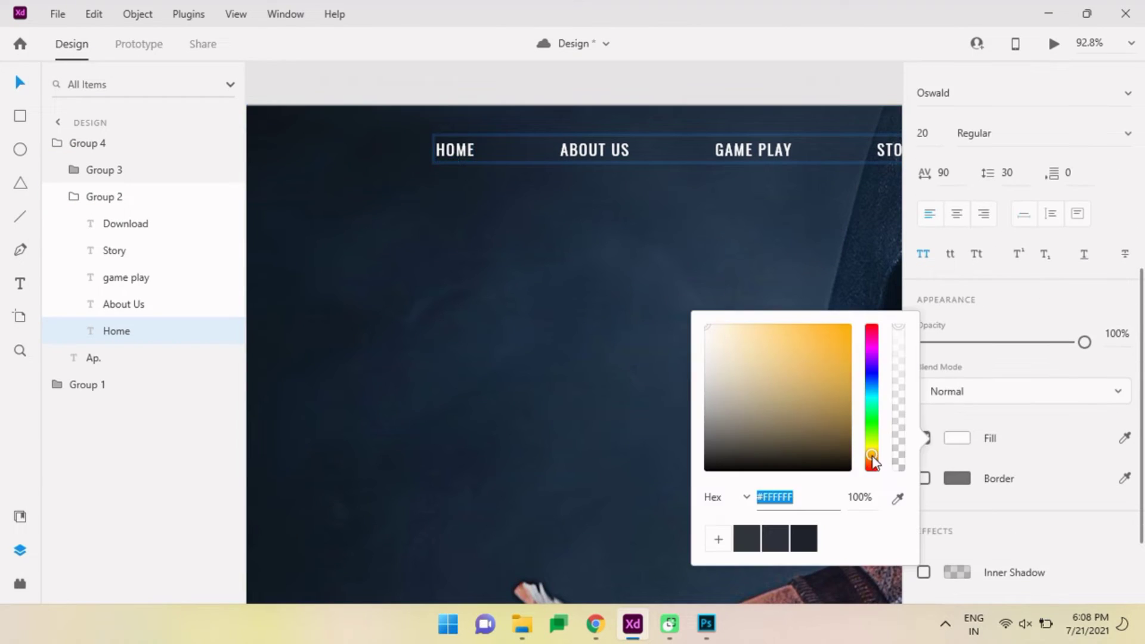
# - Draw a short underline beneath HOME with the Line tool
pyautogui.press('Escape')
pyautogui.scroll(3, 418, 179)
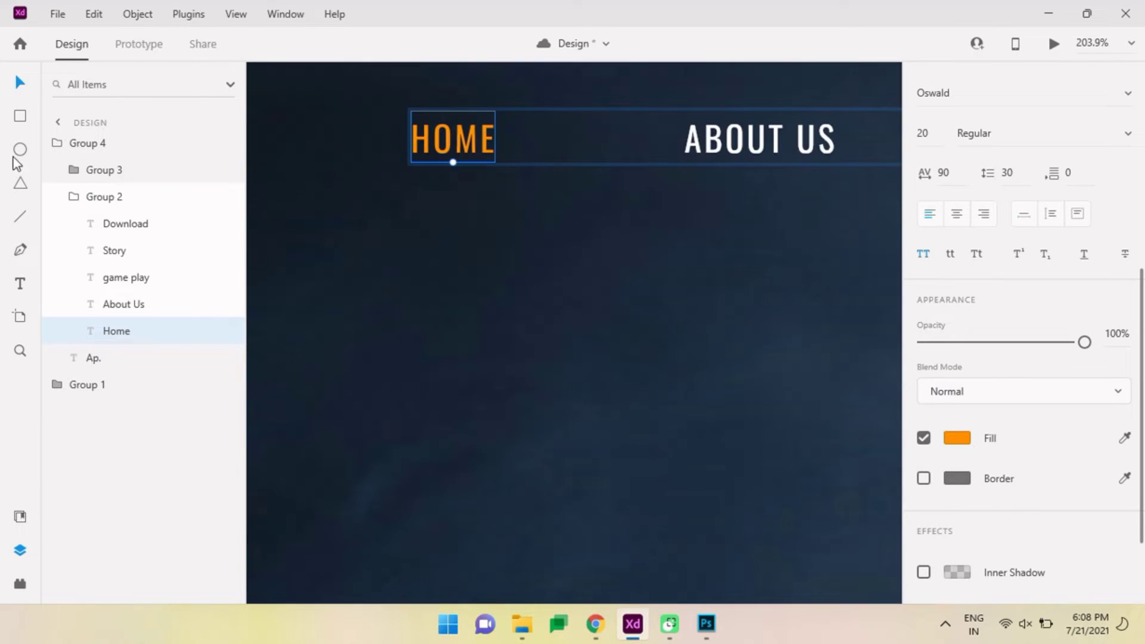
pyautogui.press('l')
pyautogui.moveTo(405, 182); pyautogui.dragTo(443, 181)
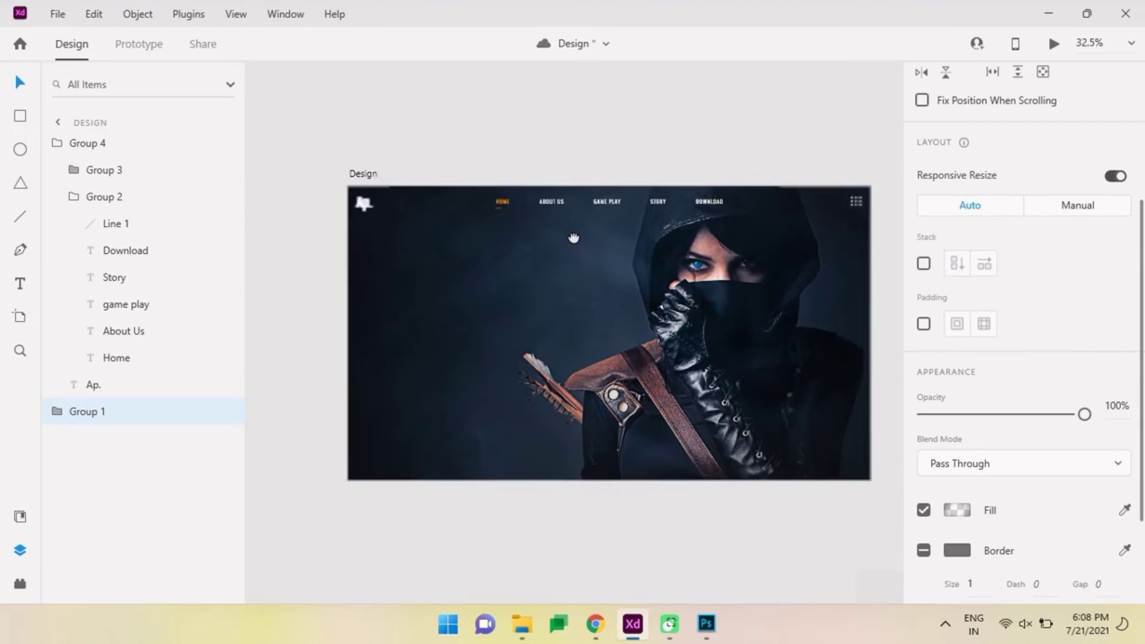
pyautogui.moveTo(574, 238); pyautogui.dragTo(570, 216)
# - Add THE and FUTURE headline text on the artboard's left, set in Bold
pyautogui.press('t')
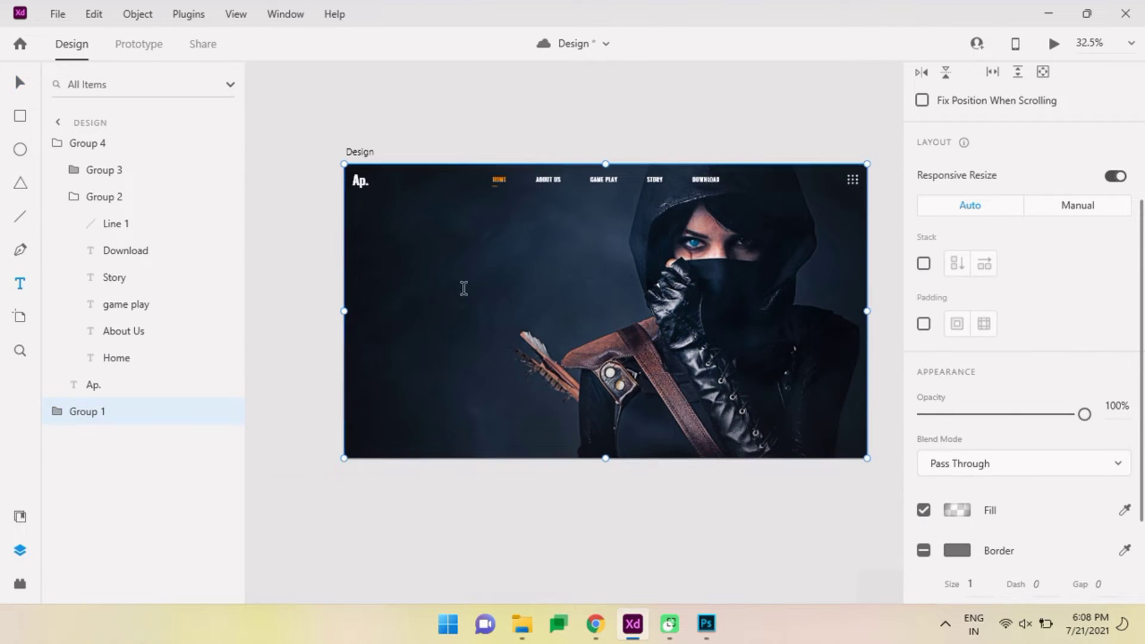
pyautogui.click(457, 275)
pyautogui.write('Title')
pyautogui.press('Escape')
pyautogui.click(459, 275)
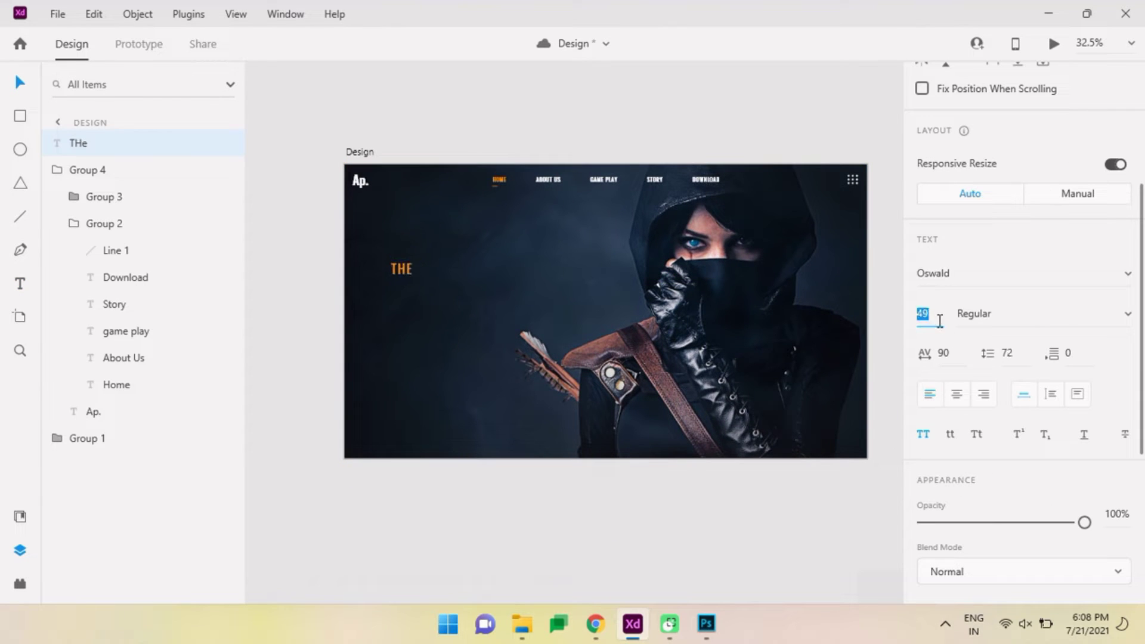
pyautogui.moveTo(401, 273)
pyautogui.mouseDown()
pyautogui.moveTo(401, 292)
pyautogui.moveTo(485, 296)
pyautogui.mouseUp()
pyautogui.press('Escape')
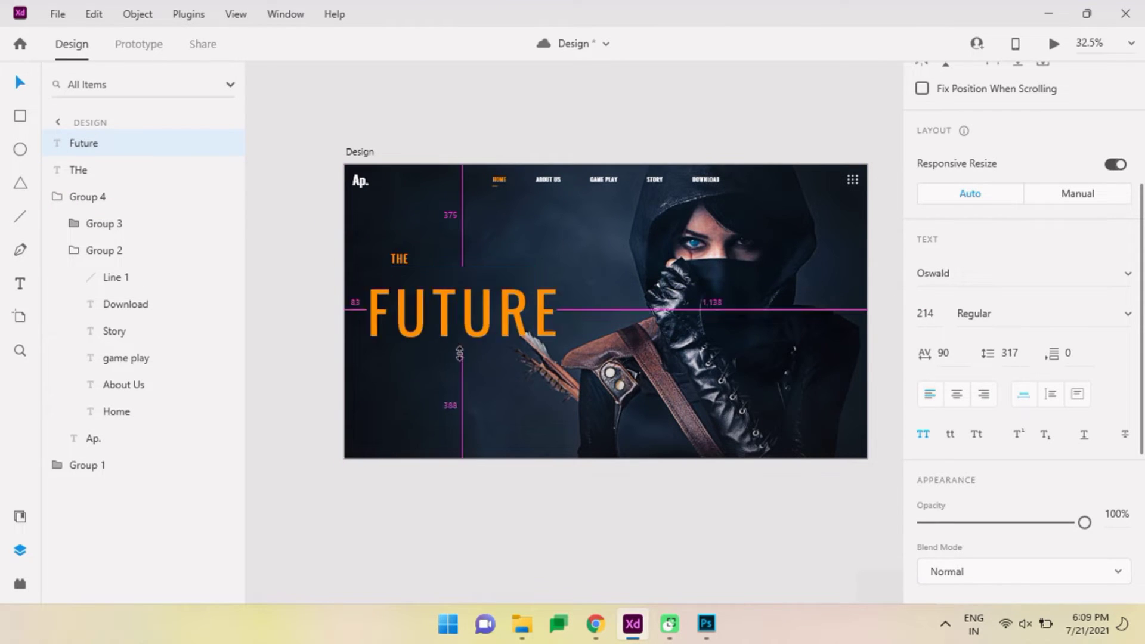
pyautogui.write('Bold')
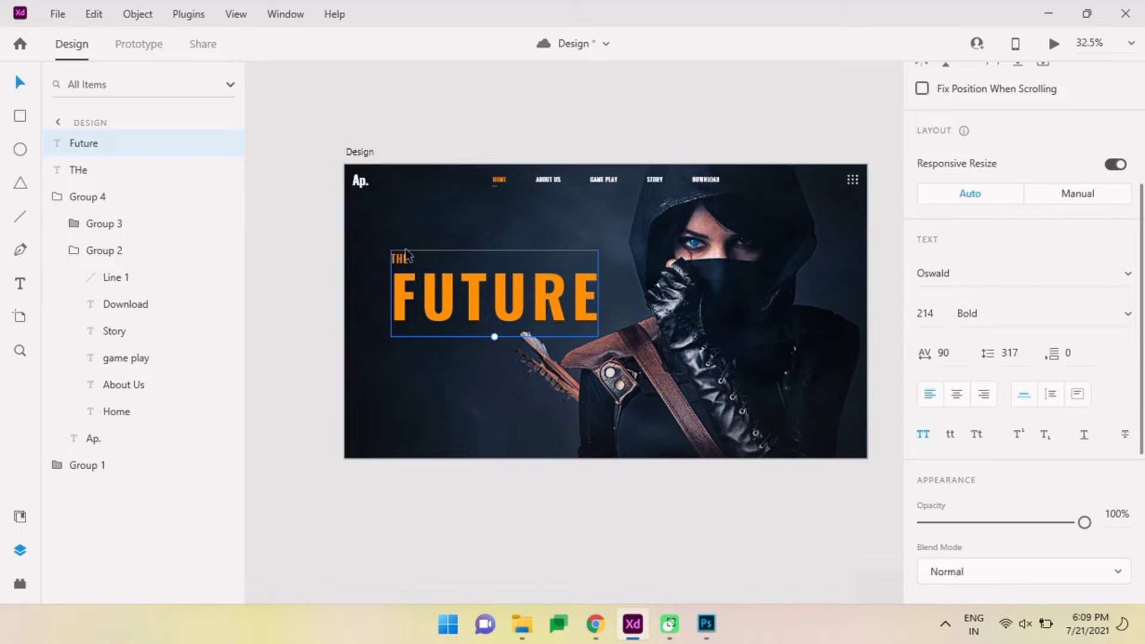
# - Make FUTURE white, align THE with it, and group the headline
pyautogui.click(406, 256)
pyautogui.moveTo(407, 253); pyautogui.dragTo(421, 247)
pyautogui.click(495, 298)
pyautogui.scroll(-1, 972, 495)
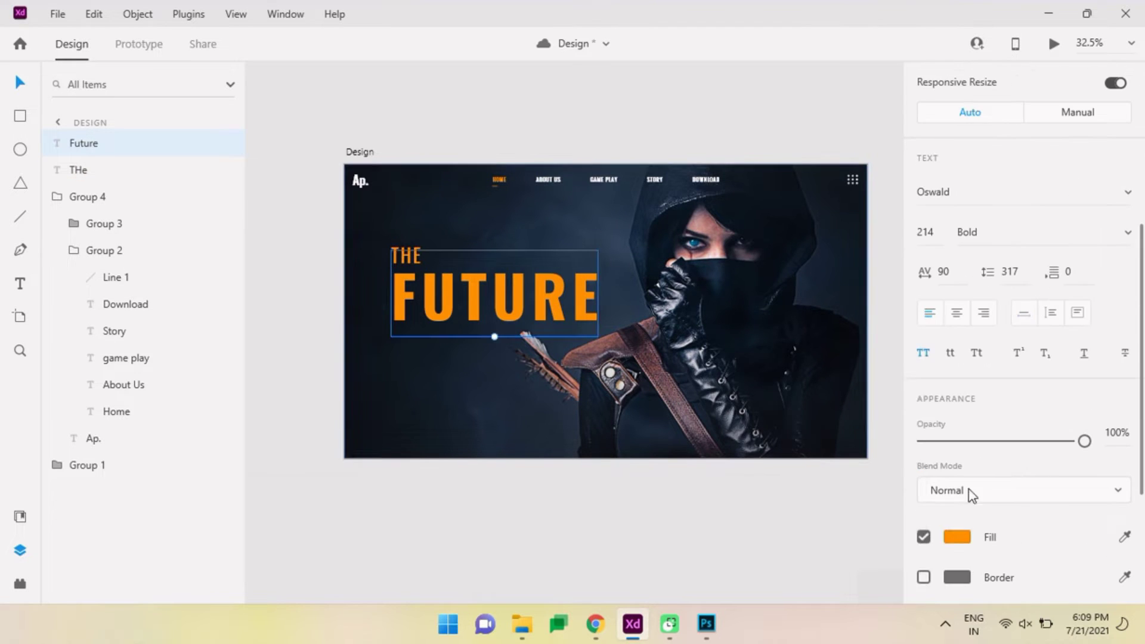
pyautogui.click(408, 253)
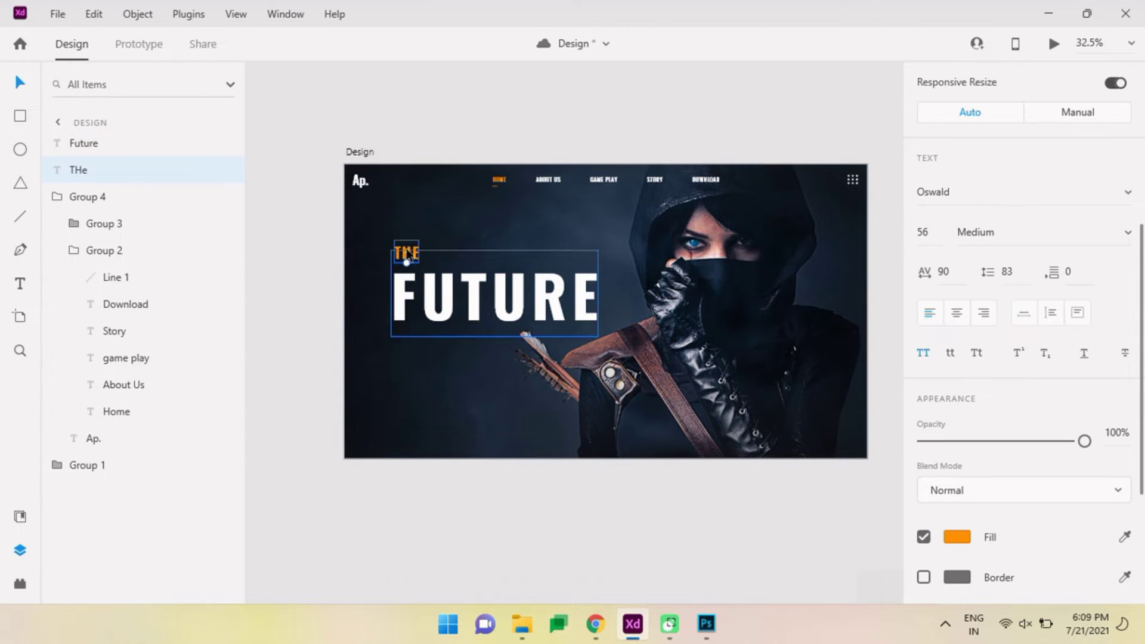
pyautogui.moveTo(407, 253); pyautogui.dragTo(401, 253)
pyautogui.keyDown('shift'); pyautogui.click(495, 298); pyautogui.keyUp('shift')
pyautogui.hotkey('ctrl', 'g')
pyautogui.moveTo(504, 302); pyautogui.dragTo(495, 301)
# - Draw an orange vertical accent line below FUTURE
pyautogui.press('l')
pyautogui.scroll(3, 388, 418)
pyautogui.moveTo(377, 286); pyautogui.dragTo(377, 325)
pyautogui.click(958, 377)
pyautogui.click(17, 90)
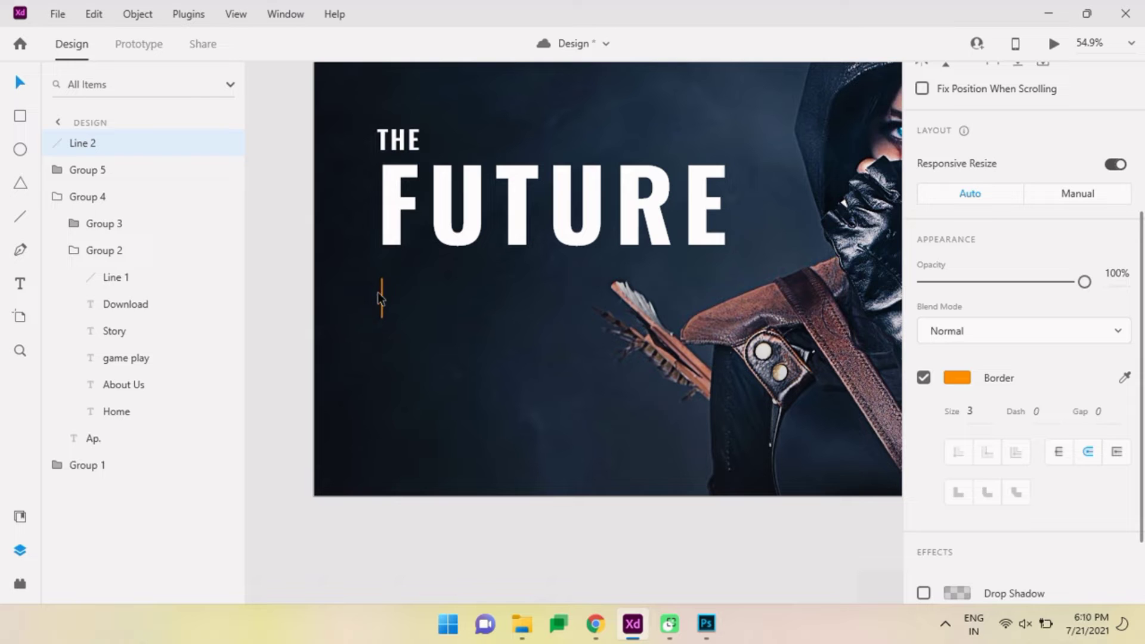
# - Place a vertical guide along the headline's left edge, checking the headline layers
pyautogui.moveTo(382, 317); pyautogui.dragTo(381, 496)
pyautogui.click(89, 173)
pyautogui.click(92, 226)
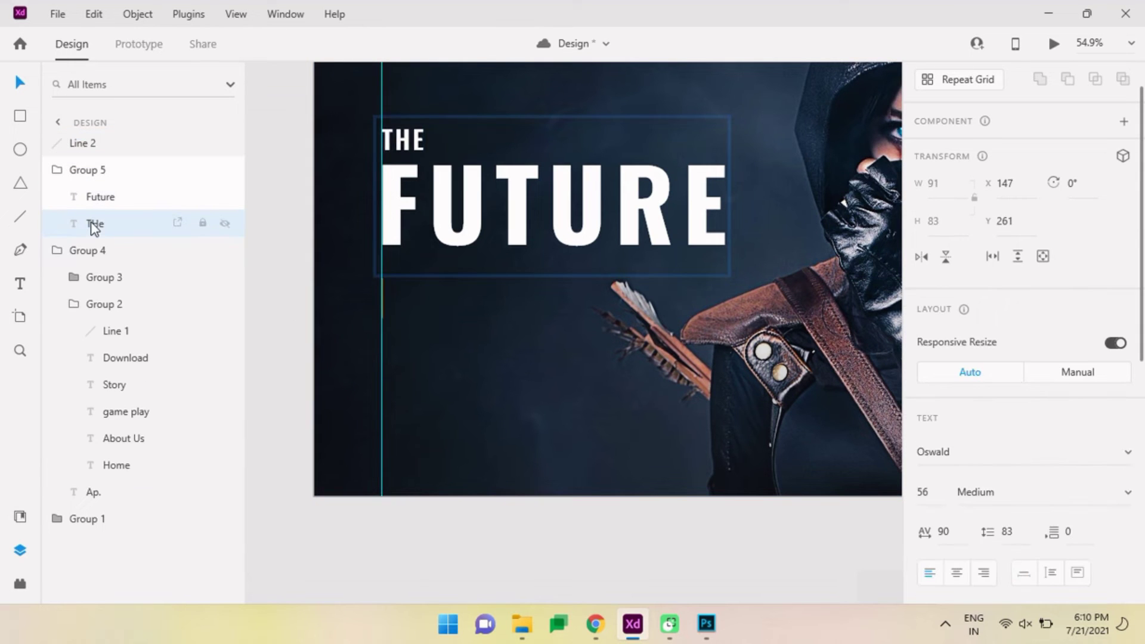
pyautogui.doubleClick(83, 146)
pyautogui.click(501, 290)
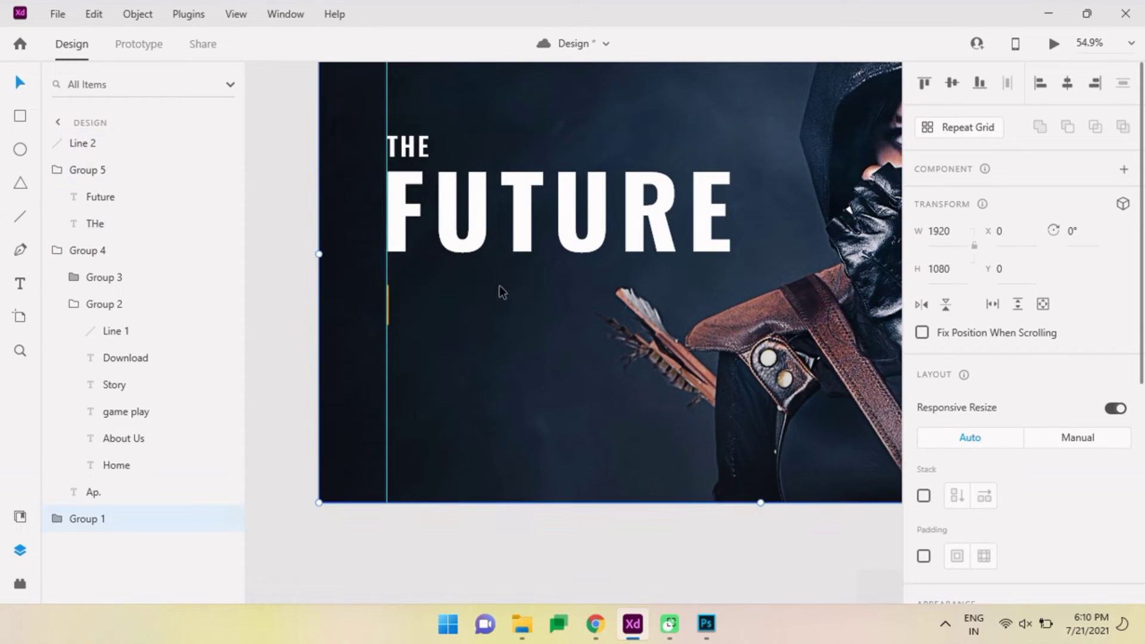
pyautogui.moveTo(387, 381); pyautogui.dragTo(329, 380)
# - Draw a text area below FUTURE, then go to lipsum.com in the browser
pyautogui.press('t')
pyautogui.moveTo(402, 285); pyautogui.dragTo(515, 345)
pyautogui.click(595, 624)
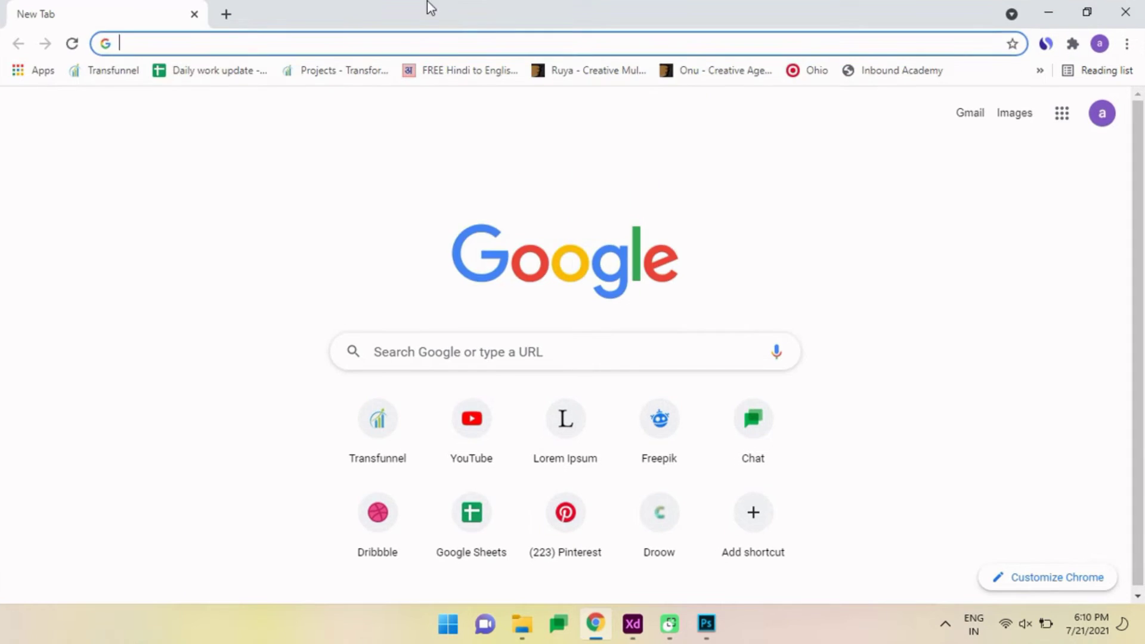
pyautogui.write('lipsum.com')
pyautogui.press('Return')
# - Generate lorem ipsum and paste the first paragraph into the XD text box
pyautogui.scroll(-7, 573, 358)
pyautogui.click(817, 454)
pyautogui.tripleClick(512, 384)
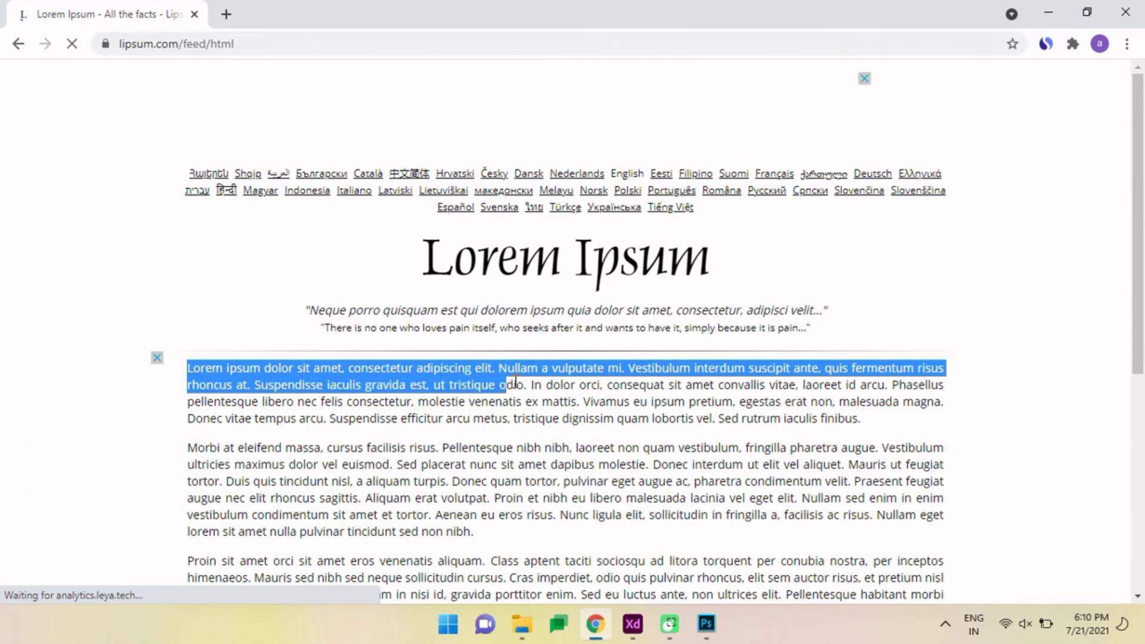
pyautogui.hotkey('ctrl', 'c')
pyautogui.hotkey('alt', 'Tab')
pyautogui.hotkey('ctrl', 'v')
# - Set the paragraph to Regular weight and group it with the orange accent line
pyautogui.scroll(-5, 1014, 358)
pyautogui.click(979, 309)
pyautogui.press('Escape')
pyautogui.scroll(3, 474, 304)
pyautogui.scroll(3, 421, 290)
pyautogui.click(401, 351)
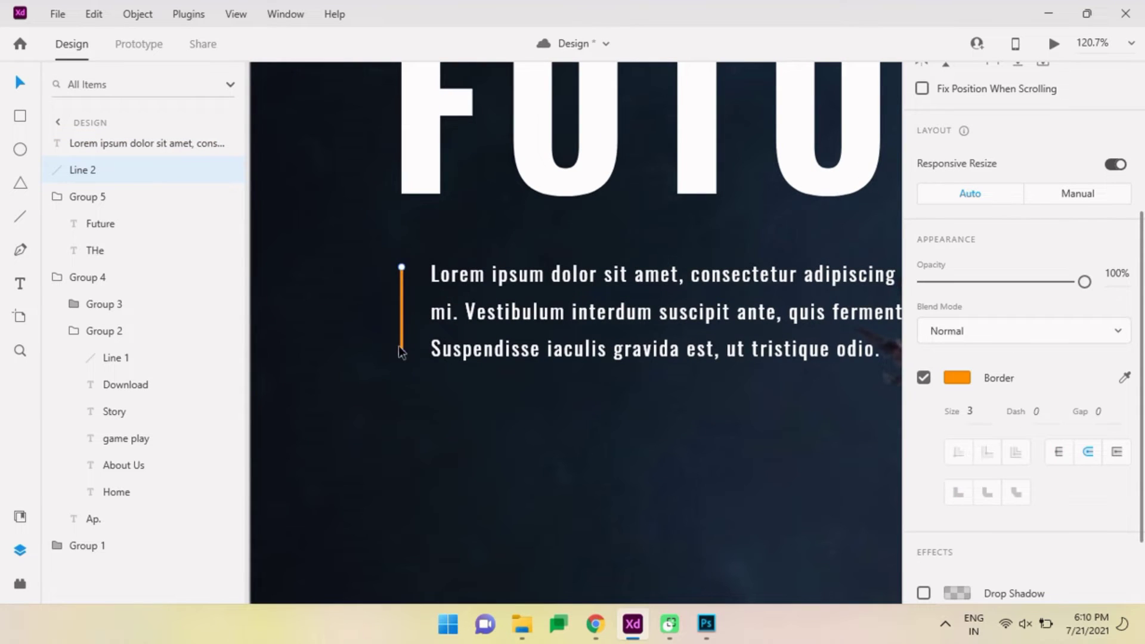
pyautogui.scroll(-3, 405, 373)
pyautogui.scroll(2, 631, 310)
pyautogui.keyDown('shift'); pyautogui.click(537, 343); pyautogui.keyUp('shift')
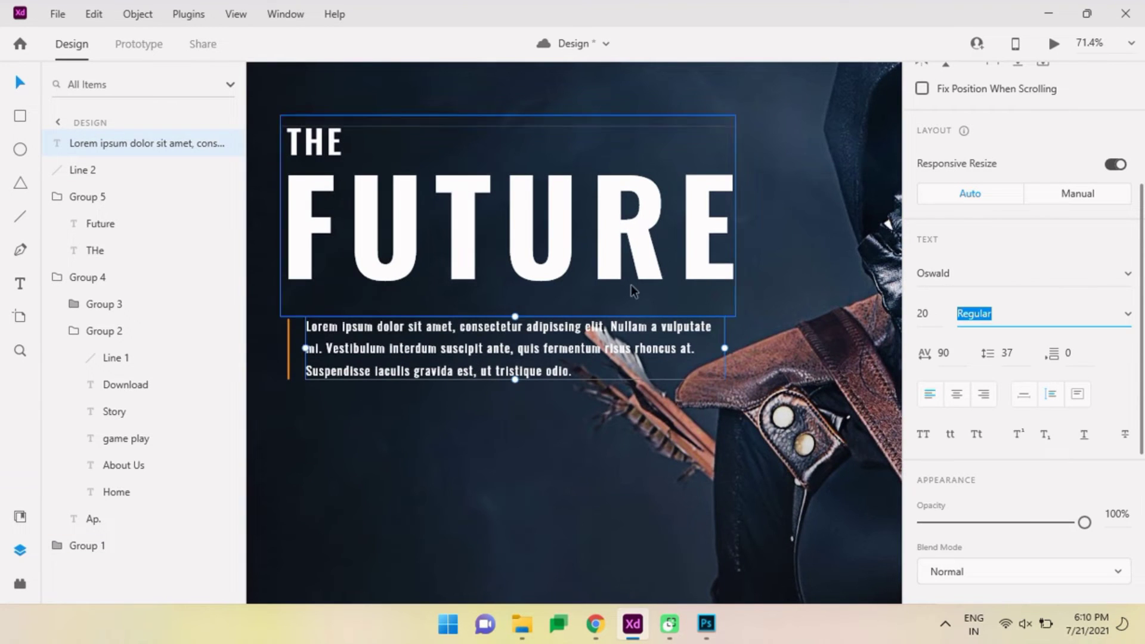
pyautogui.hotkey('ctrl', 'g')
# - Preview the page and change the paragraph font to Poppins
pyautogui.hotkey('ctrl', 'Return')
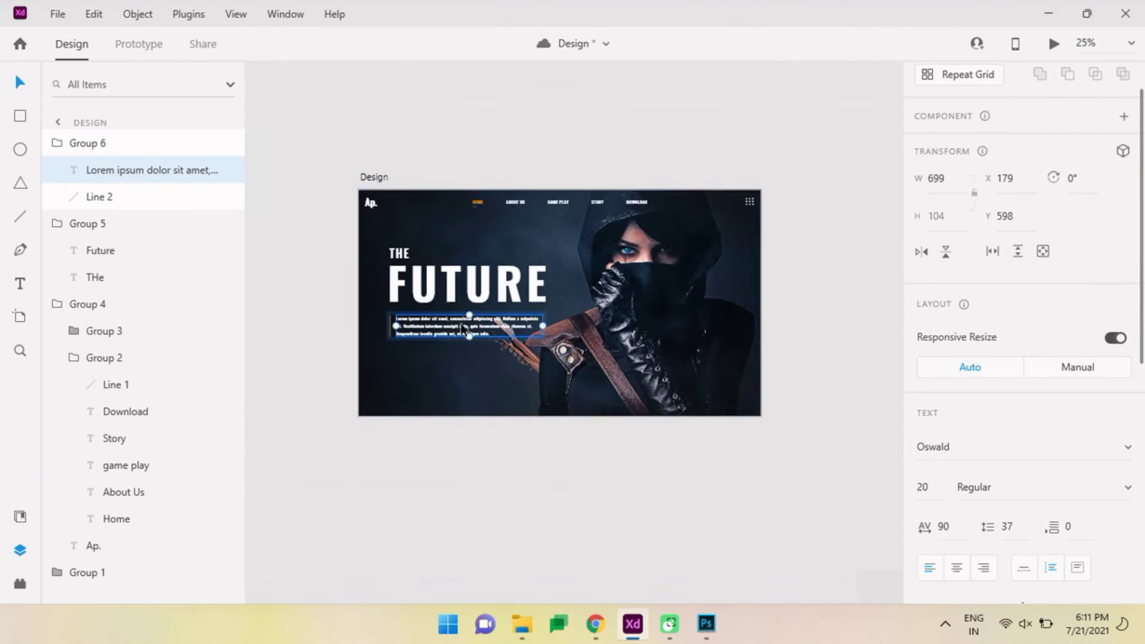
pyautogui.scroll(3, 441, 308)
pyautogui.scroll(2, 442, 308)
pyautogui.click(984, 448)
pyautogui.write('Poppins')
pyautogui.scroll(1, 572, 299)
# - Delete the paragraph's last sentence so it fits three lines, then preview
pyautogui.moveTo(585, 335); pyautogui.dragTo(619, 315)
pyautogui.press('BackSpace')
pyautogui.hotkey('ctrl', 'Return')
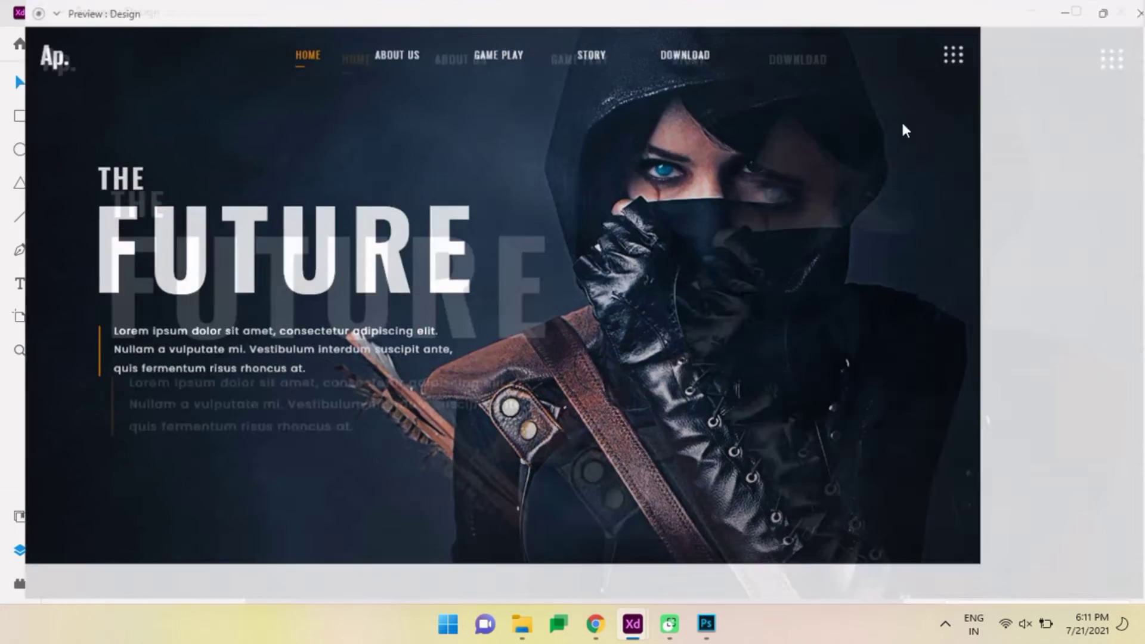
pyautogui.click(1130, 9)
pyautogui.click(92, 572)
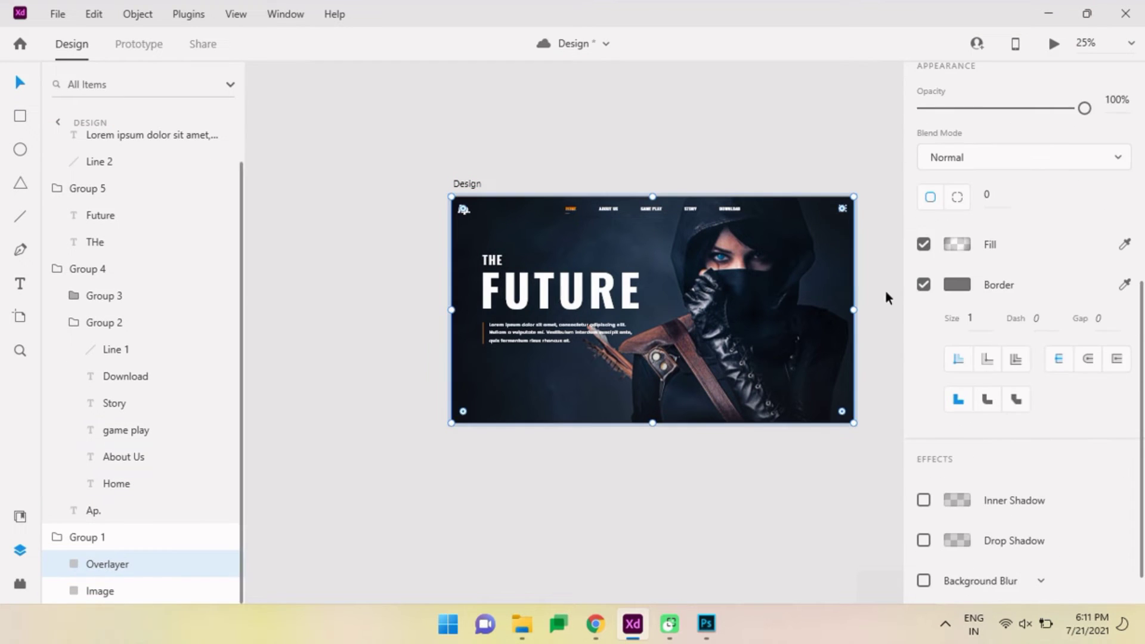
pyautogui.scroll(3, 1075, 412)
# - Draw an orange button rectangle below the paragraph labelled 'Know More'
pyautogui.press('r')
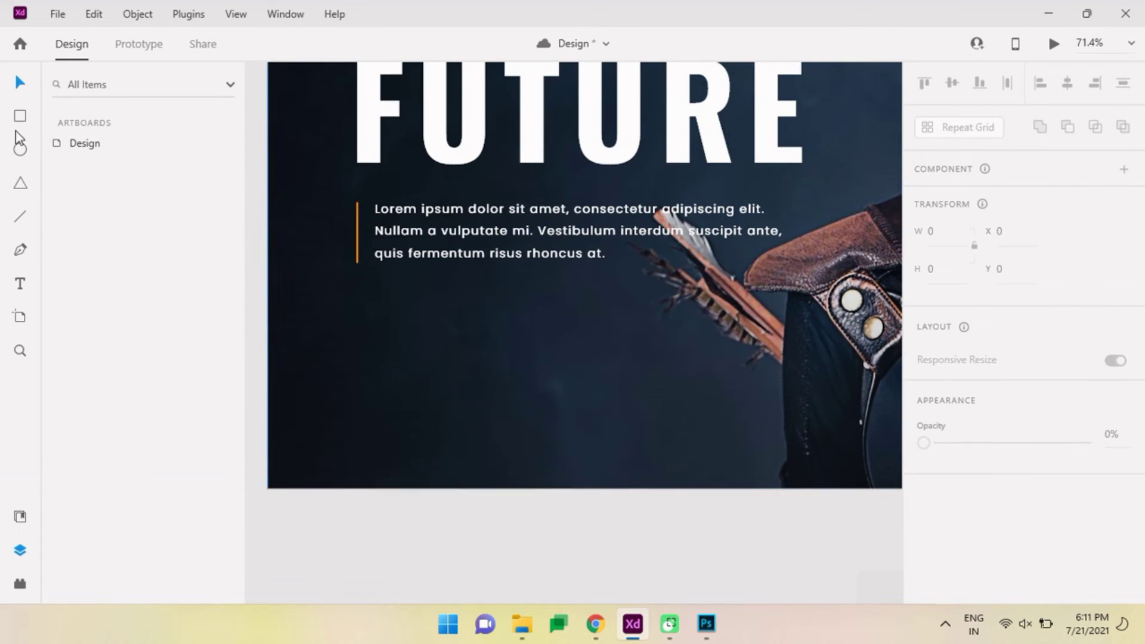
pyautogui.moveTo(358, 297); pyautogui.dragTo(865, 403)
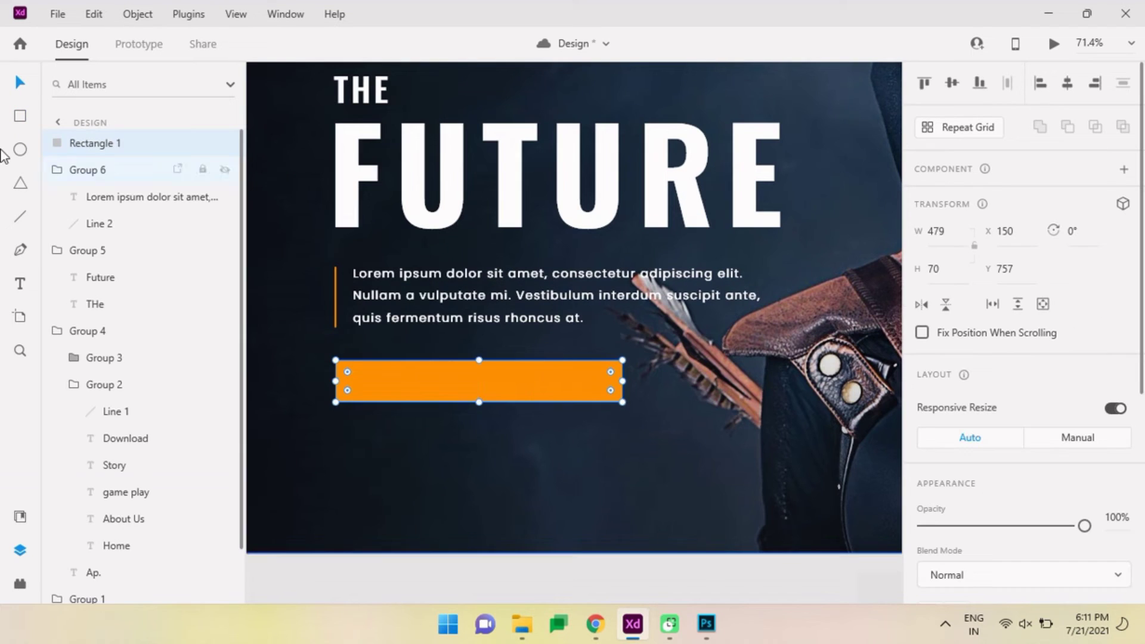
pyautogui.press('t')
pyautogui.click(511, 382)
pyautogui.write('Know More')
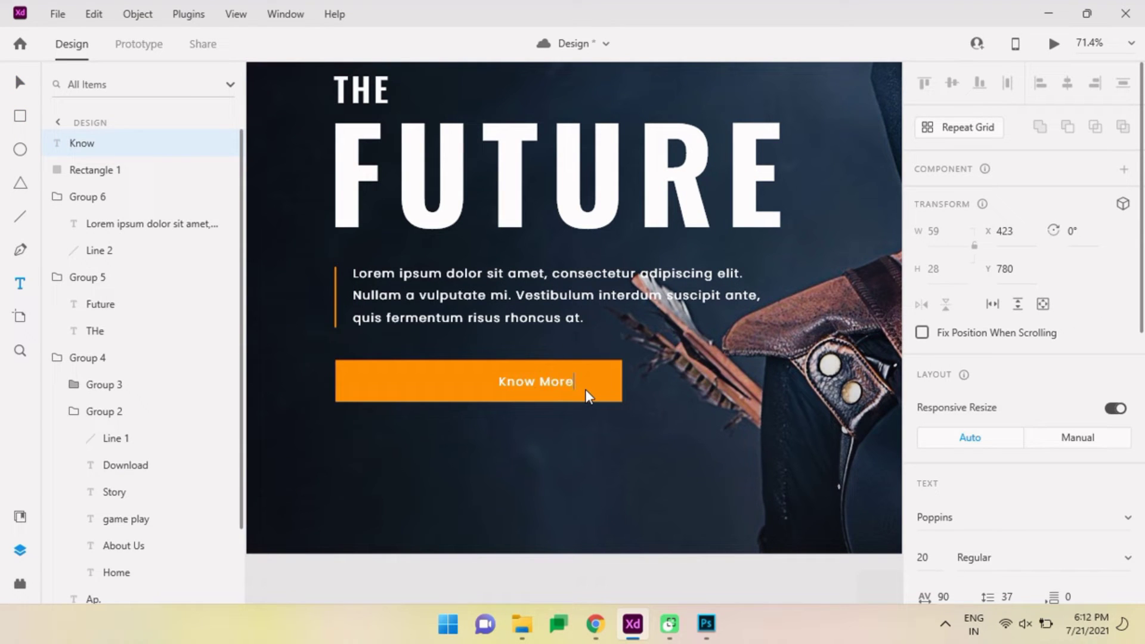
pyautogui.press('Escape')
pyautogui.click(937, 518)
# - Add a short white line left of 'Know More' and group it with the label
pyautogui.click(20, 218)
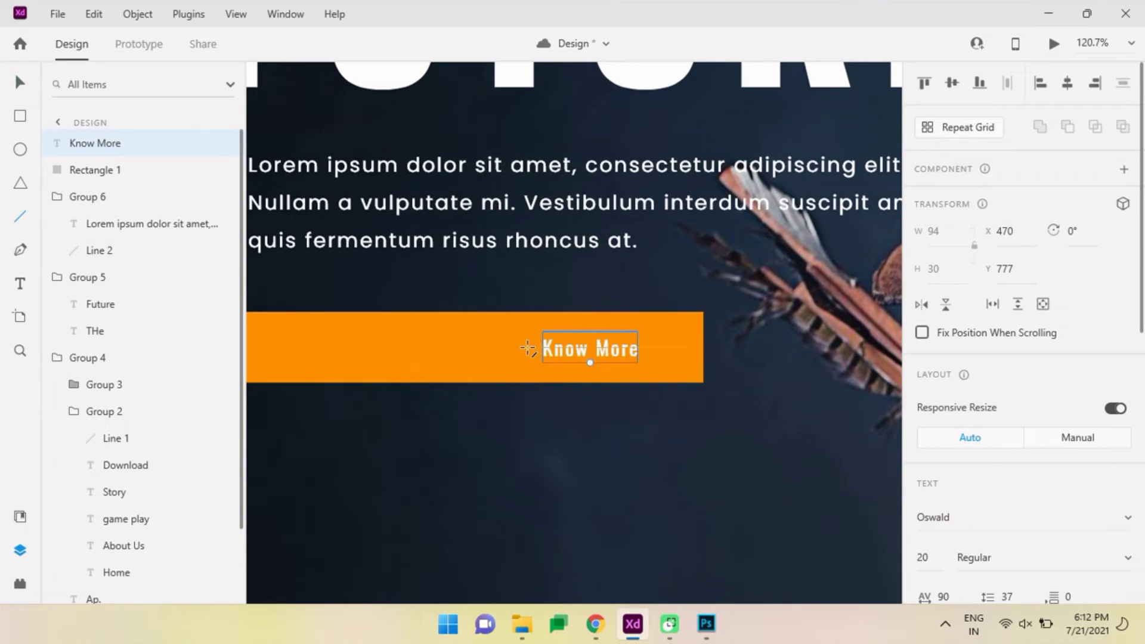
pyautogui.moveTo(473, 348); pyautogui.dragTo(518, 348)
pyautogui.keyDown('shift'); pyautogui.click(194, 171); pyautogui.keyUp('shift')
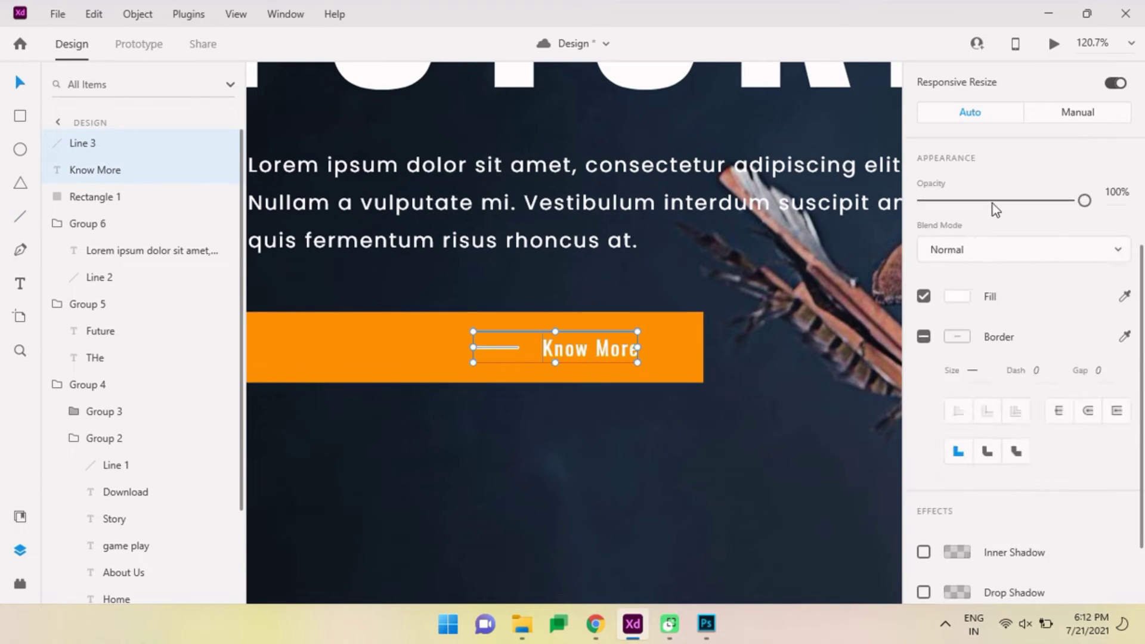
pyautogui.hotkey('ctrl', 'g')
pyautogui.hotkey('ctrl', '0')
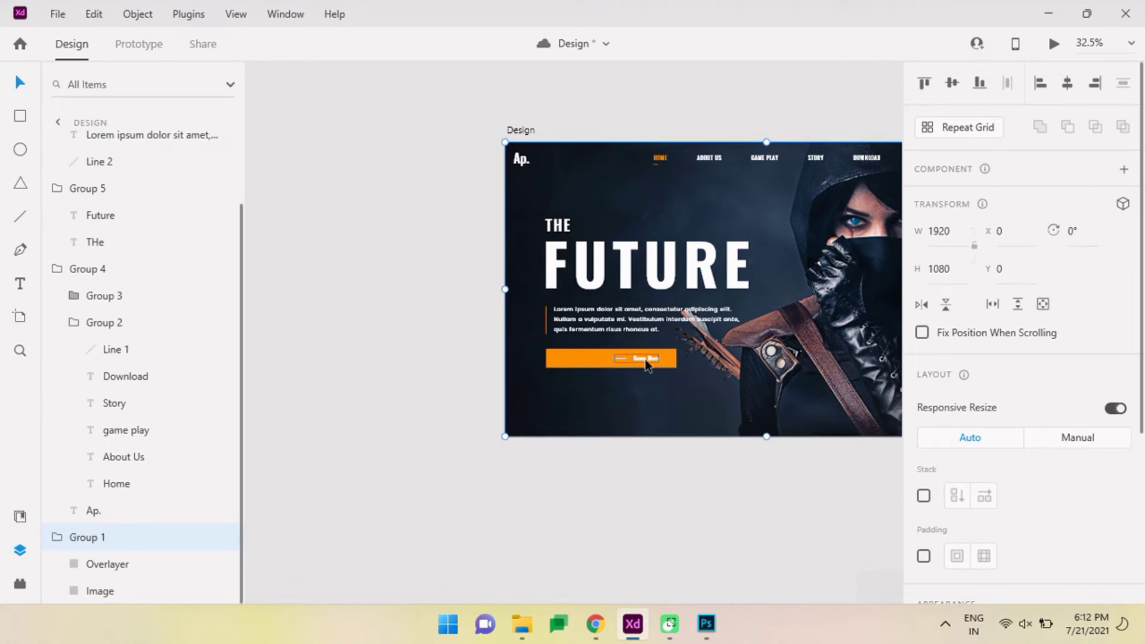
pyautogui.click(666, 459)
pyautogui.click(604, 340)
pyautogui.scroll(5, 582, 328)
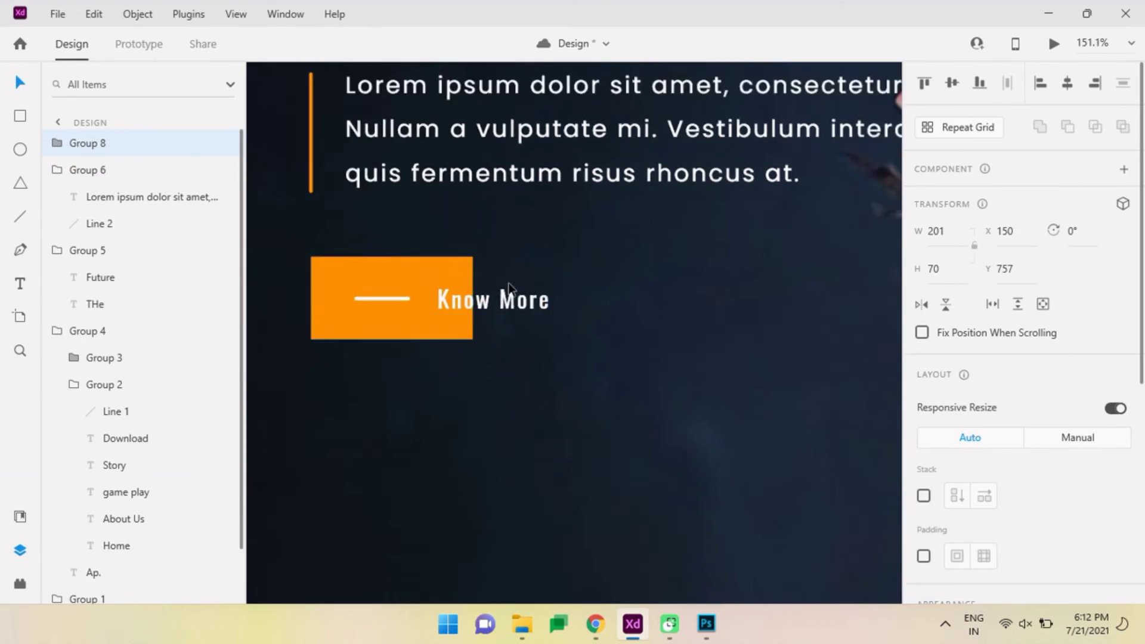
# - Draw and size a panel rectangle at the hero's lower right
pyautogui.press('Escape')
pyautogui.scroll(-5, 654, 382)
pyautogui.moveTo(625, 319); pyautogui.dragTo(872, 393)
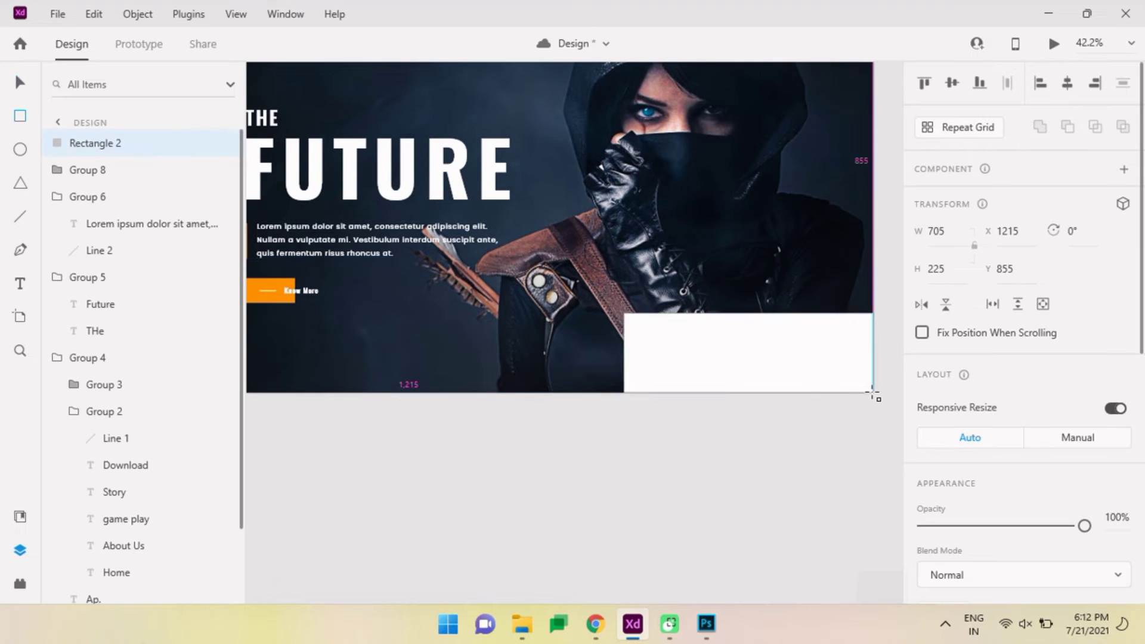
pyautogui.moveTo(627, 357); pyautogui.dragTo(559, 356)
pyautogui.moveTo(716, 317); pyautogui.dragTo(716, 320)
pyautogui.moveTo(560, 358); pyautogui.dragTo(550, 355)
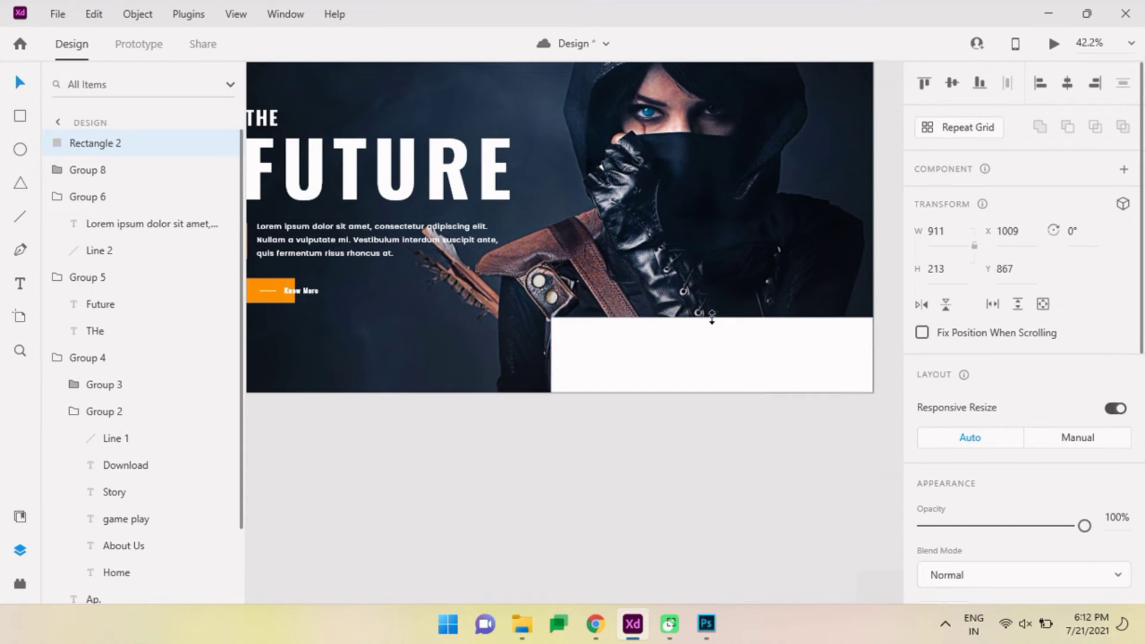
pyautogui.moveTo(716, 321); pyautogui.dragTo(712, 317)
pyautogui.moveTo(1085, 526); pyautogui.dragTo(940, 526)
pyautogui.scroll(-5, 1014, 358)
pyautogui.hotkey('ctrl', 'z')
# - Fill the panel with a diagonal linear gradient, transparent left stop at 40% opacity
pyautogui.click(957, 256)
pyautogui.click(729, 197)
pyautogui.click(729, 215)
pyautogui.hotkey('ctrl', '-')
pyautogui.click(957, 319)
pyautogui.moveTo(588, 309); pyautogui.dragTo(490, 306)
pyautogui.moveTo(583, 353); pyautogui.dragTo(681, 353)
pyautogui.write('0')
pyautogui.press('Return')
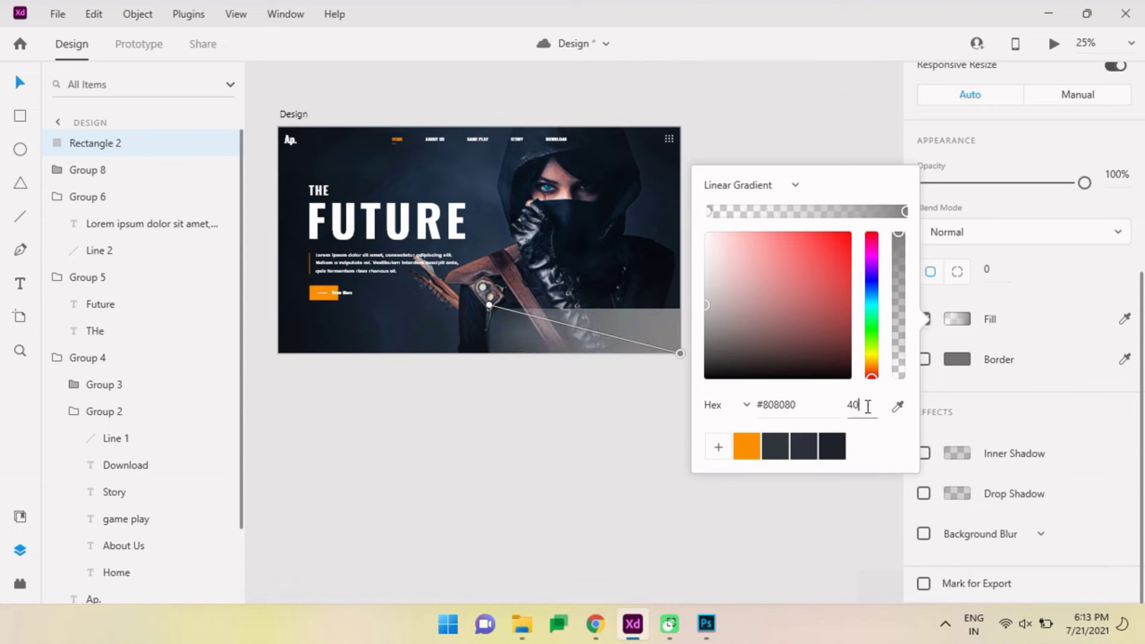
pyautogui.press('Return')
# - Enable background blur with brightness 4 and a white #FFFFFF border
pyautogui.click(957, 320)
pyautogui.click(924, 534)
pyautogui.moveTo(1034, 495); pyautogui.dragTo(1020, 494)
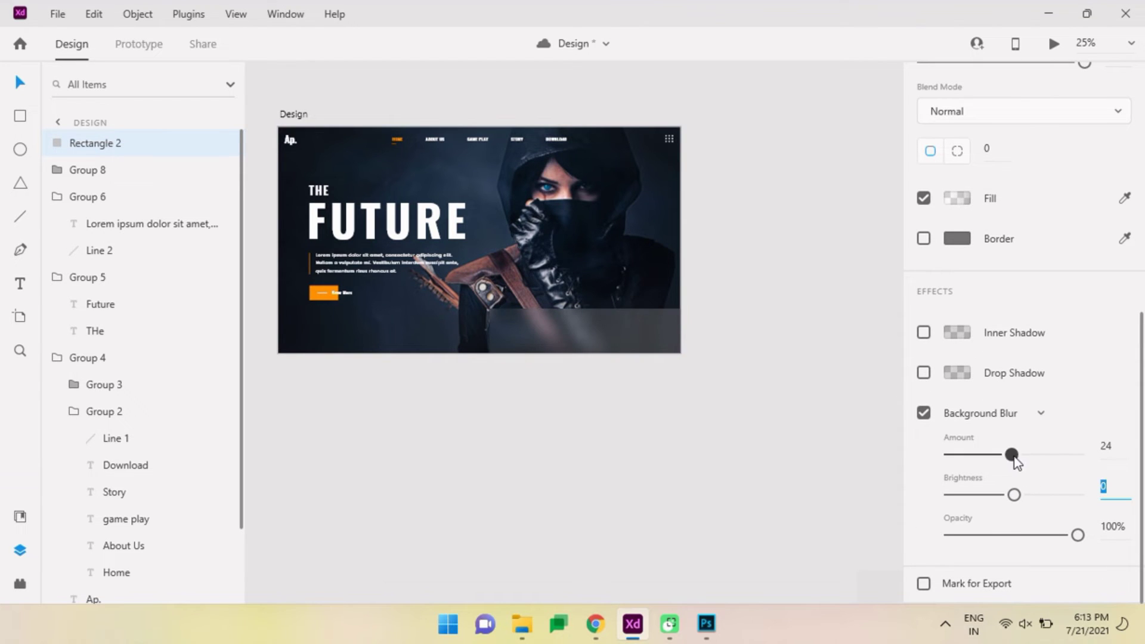
pyautogui.click(958, 239)
pyautogui.write('ffffff')
pyautogui.click(588, 324)
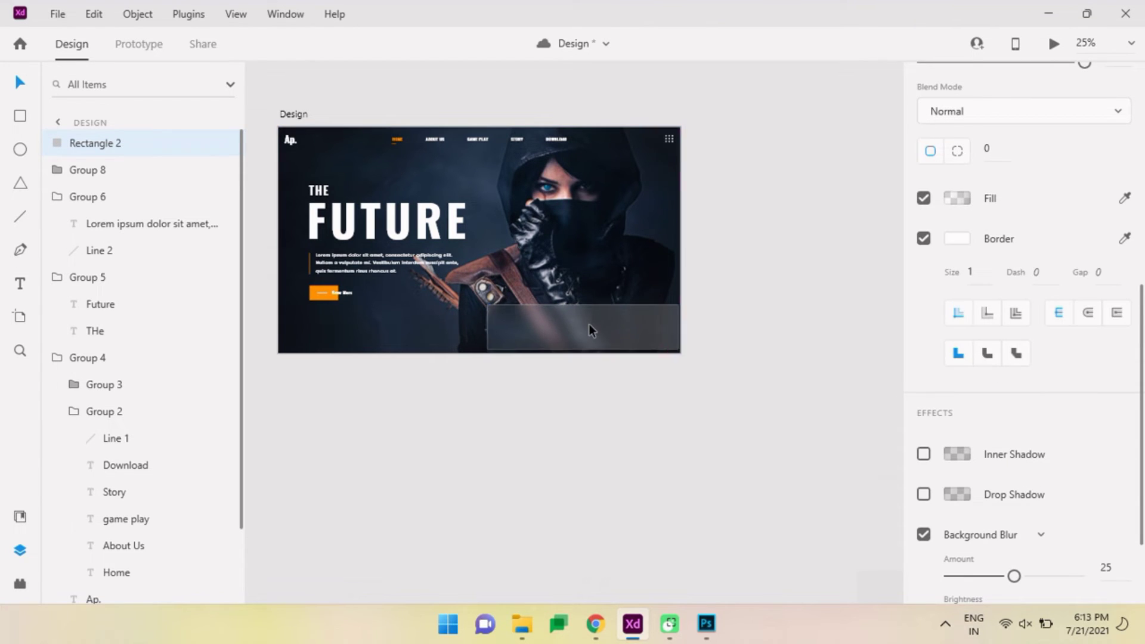
# - Add a drop shadow to the frosted panel and adjust its settings
pyautogui.scroll(1, 588, 324)
pyautogui.scroll(-2, 955, 417)
pyautogui.click(924, 370)
pyautogui.scroll(-1, 1014, 388)
pyautogui.click(1092, 363)
pyautogui.click(954, 362)
pyautogui.click(570, 486)
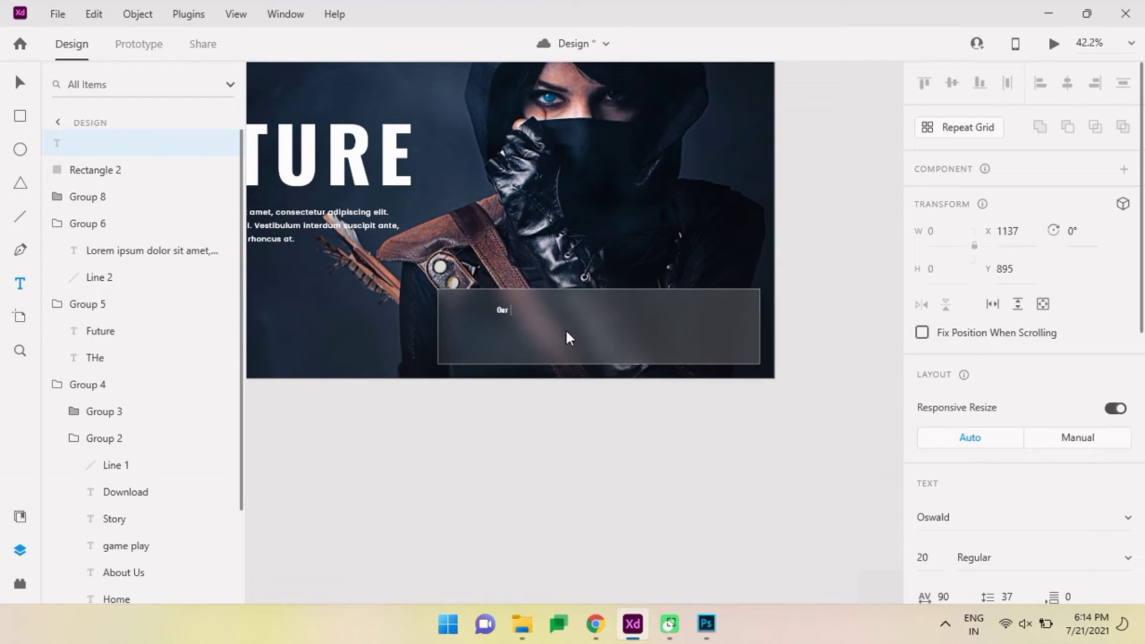
# - Add the 'OUR MISSION' heading in all capitals on the frosted panel
pyautogui.write('miss')
pyautogui.scroll(-5, 1010, 396)
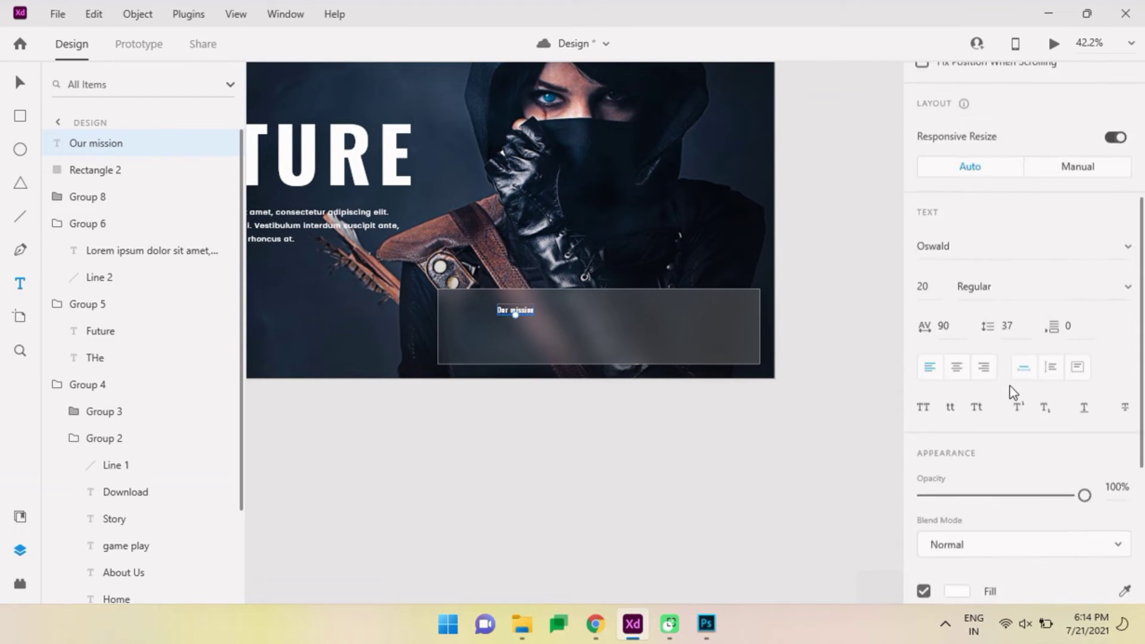
pyautogui.scroll(-1, 1010, 396)
pyautogui.click(924, 352)
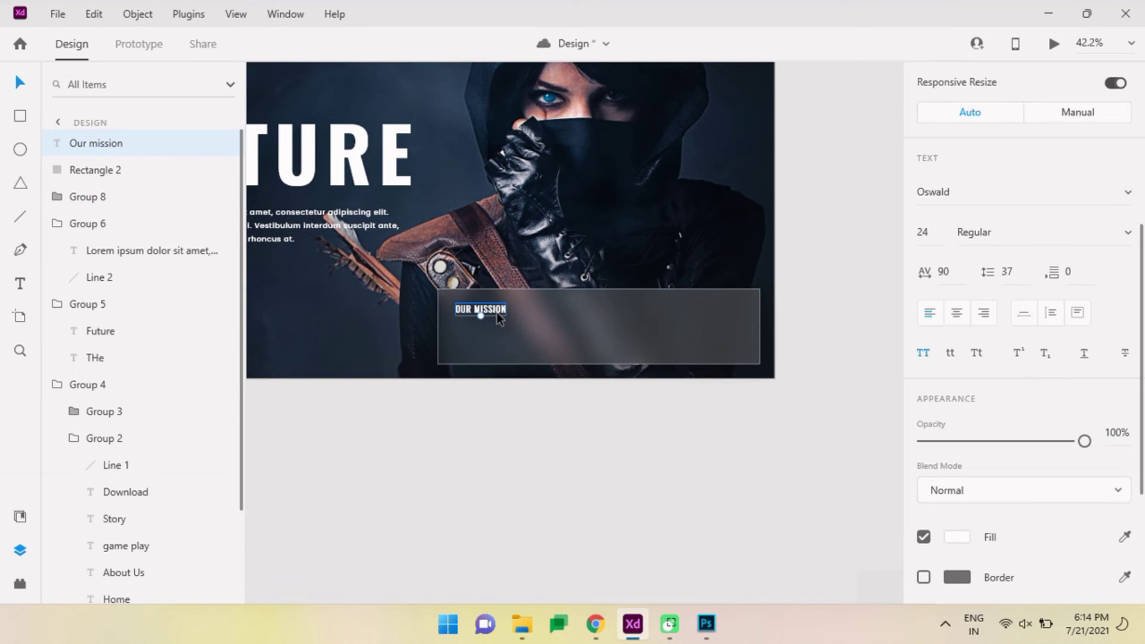
pyautogui.press('Escape')
pyautogui.scroll(2, 488, 364)
# - Place the description paragraph under OUR MISSION and trim it to two lines
pyautogui.click(300, 183)
pyautogui.moveTo(300, 183)
pyautogui.mouseDown()
pyautogui.moveTo(687, 333)
pyautogui.moveTo(545, 318)
pyautogui.mouseUp()
pyautogui.hotkey('ctrl', 'shift', 'g')
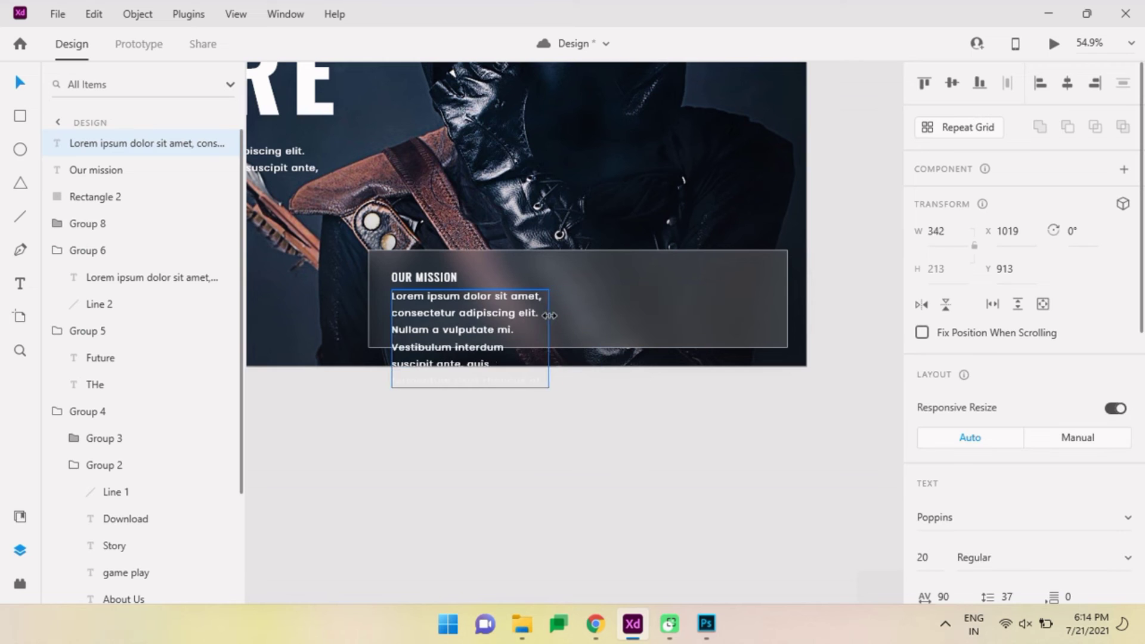
pyautogui.doubleClick(544, 381)
pyautogui.moveTo(544, 380); pyautogui.dragTo(402, 337)
pyautogui.press('Delete')
# - Group the mission heading with its paragraph and copy the block to the panel's right half
pyautogui.click(436, 277)
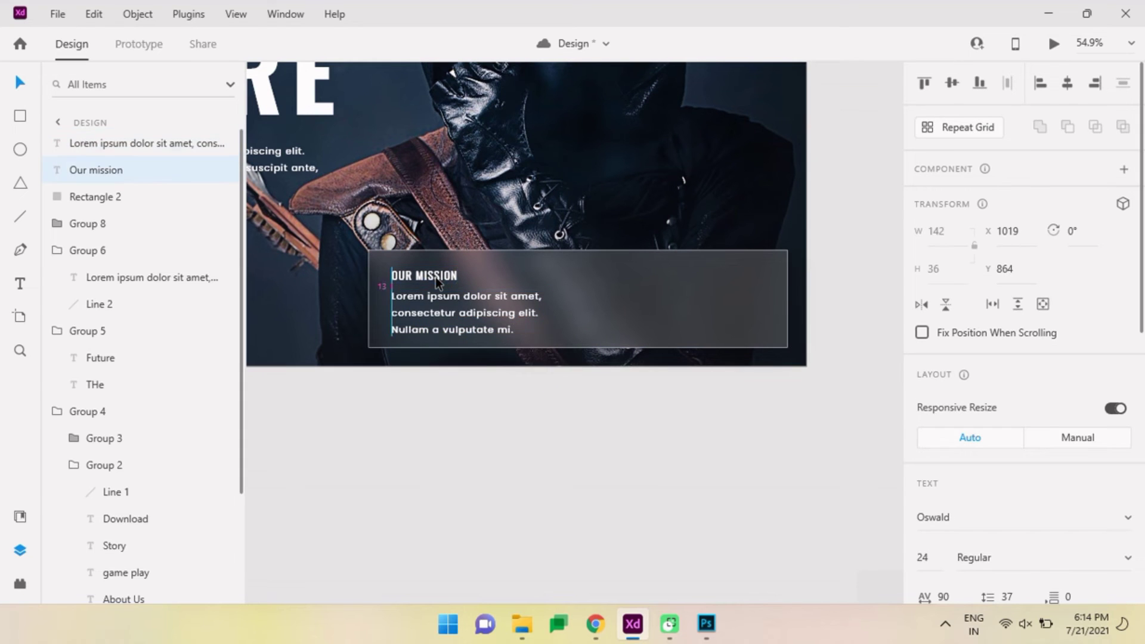
pyautogui.keyDown('shift'); pyautogui.click(448, 305); pyautogui.keyUp('shift')
pyautogui.hotkey('ctrl', 'g')
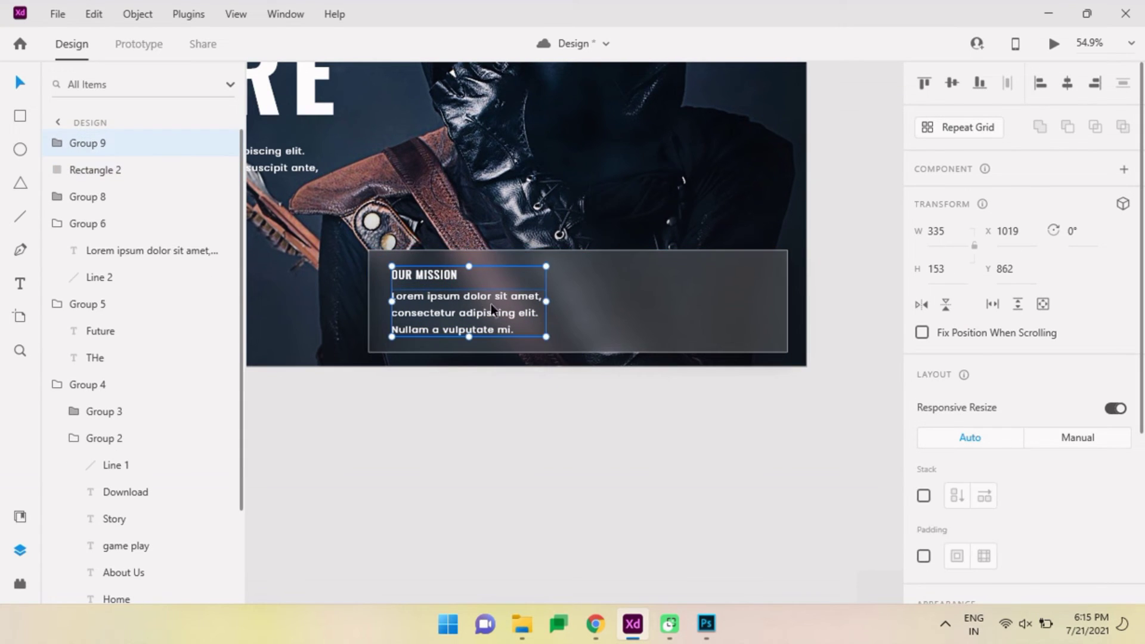
pyautogui.scroll(-3, 521, 291)
pyautogui.moveTo(486, 295); pyautogui.dragTo(578, 295)
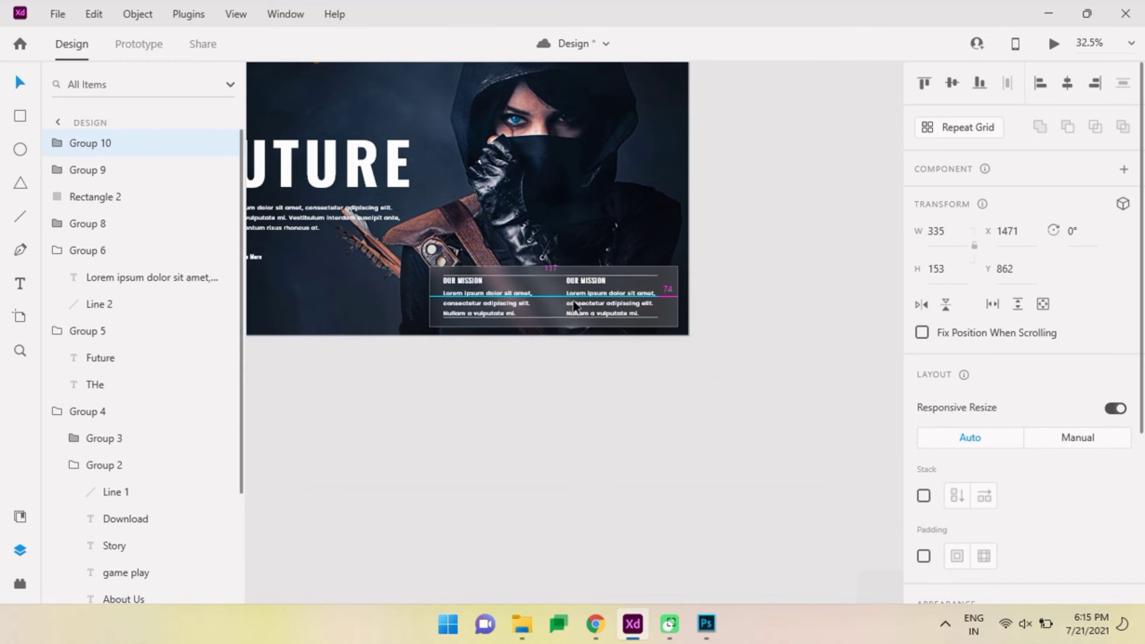
# - End both the left and right descriptions with 'Adipiscing.'
pyautogui.scroll(3, 553, 328)
pyautogui.doubleClick(491, 311)
pyautogui.scroll(1, 669, 275)
pyautogui.moveTo(454, 308); pyautogui.dragTo(501, 331)
pyautogui.write('Adipiscing.')
pyautogui.moveTo(739, 309); pyautogui.dragTo(787, 331)
pyautogui.write('Adipiscing.')
# - Change the right-hand heading to 'OUR VISION'
pyautogui.click(677, 263)
pyautogui.press('BackSpace')
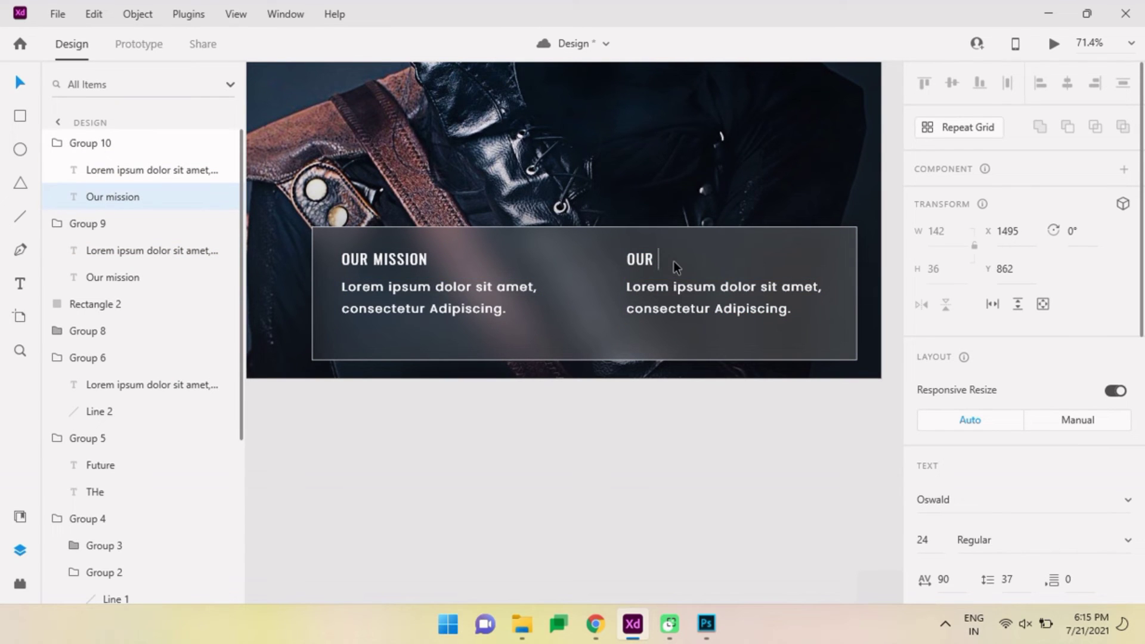
pyautogui.write('Vision')
pyautogui.press('Escape')
pyautogui.press('Escape')
# - Group both text columns with the frosted panel and preview the page full screen
pyautogui.moveTo(450, 276); pyautogui.dragTo(955, 87)
pyautogui.hotkey('ctrl', '0')
pyautogui.click(597, 310)
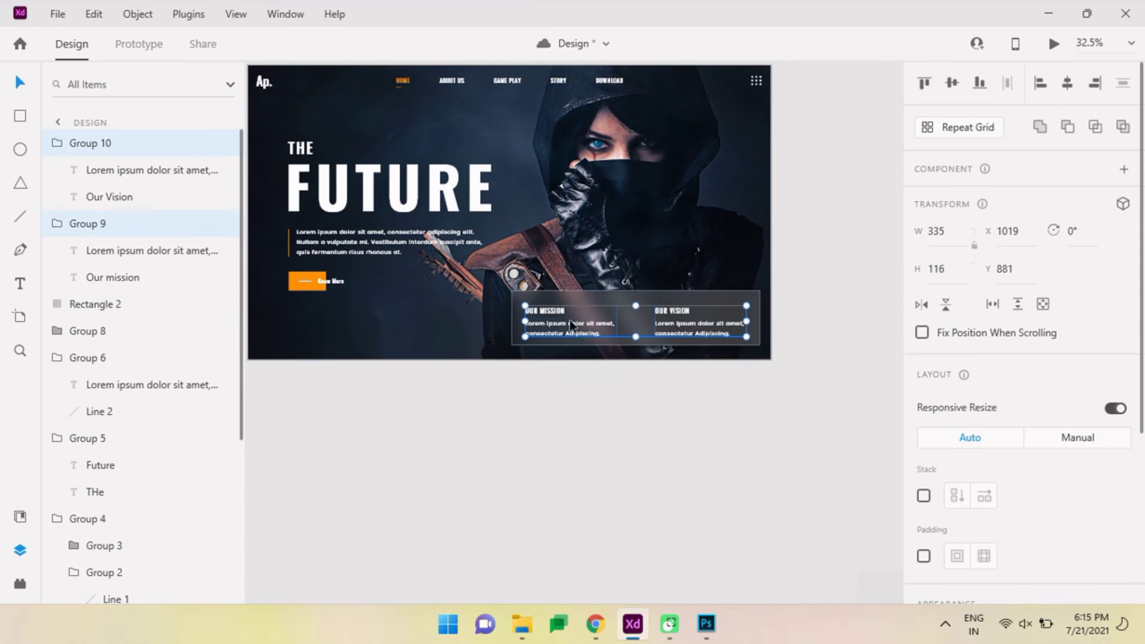
pyautogui.press('Escape')
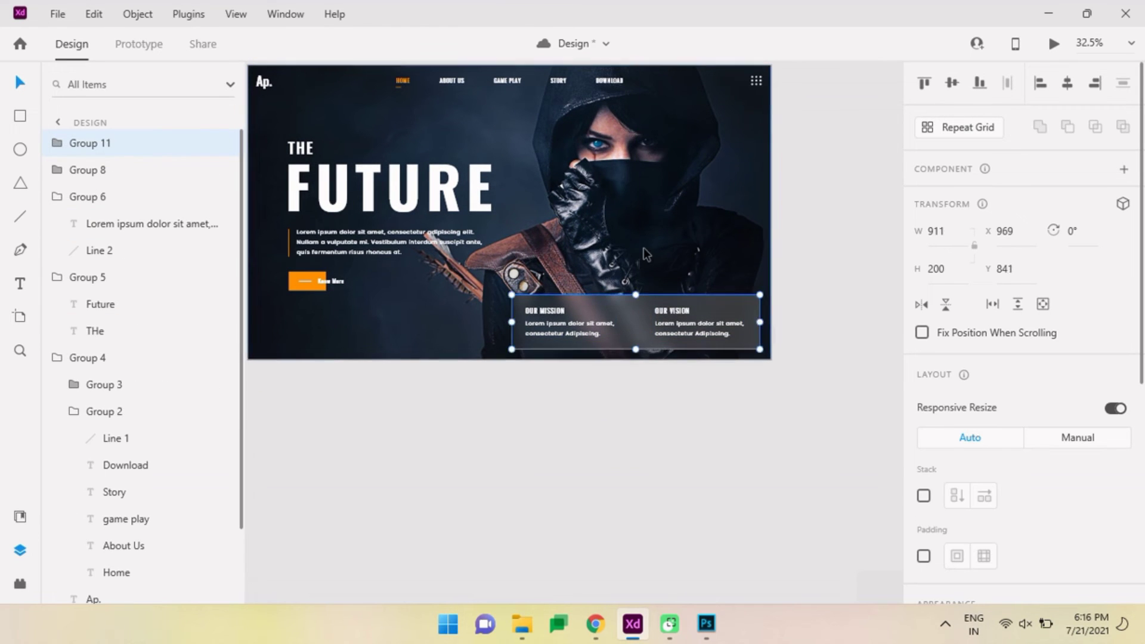
pyautogui.hotkey('ctrl', 'Return')
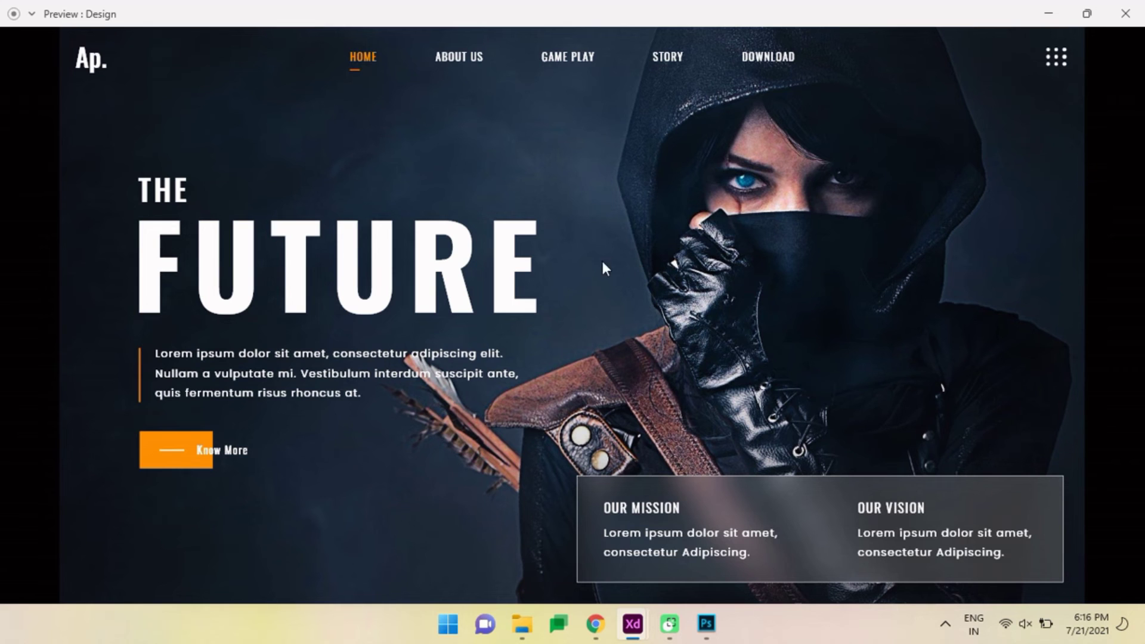
pyautogui.press('Escape')
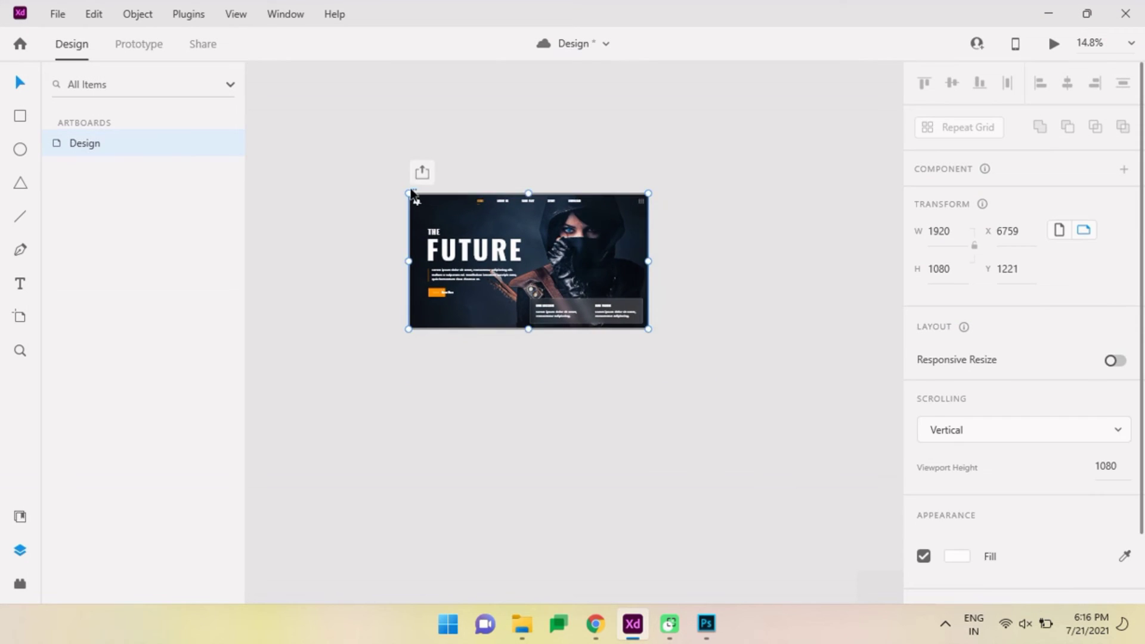
# - Duplicate the artboard and scale the page design inward to leave a margin
pyautogui.hotkey('ctrl', 'd')
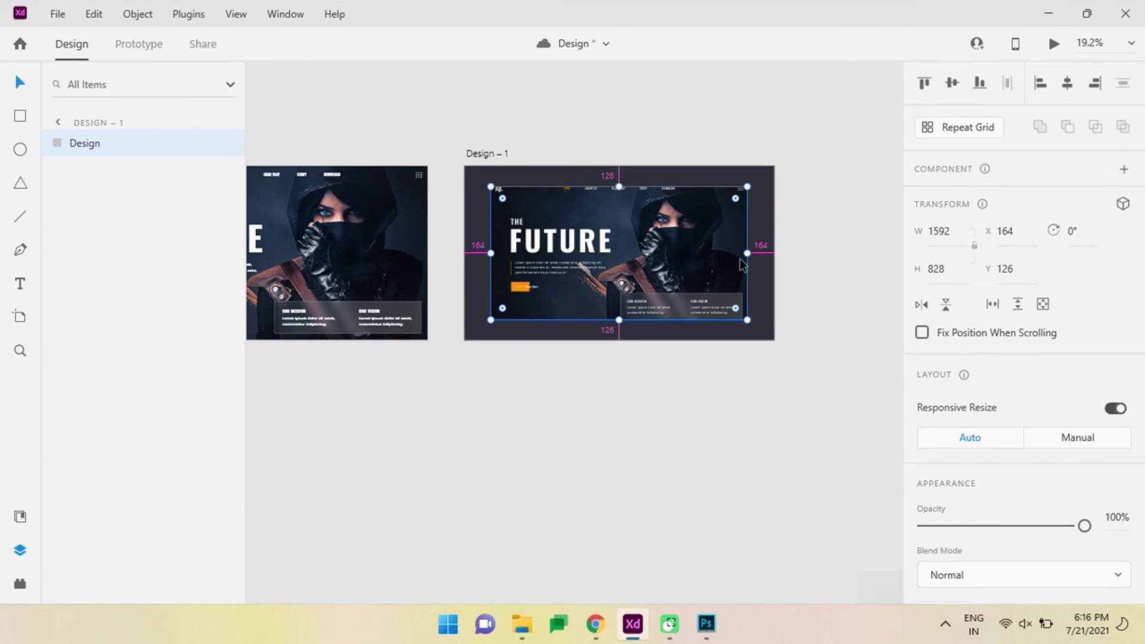
pyautogui.moveTo(737, 259); pyautogui.dragTo(741, 263)
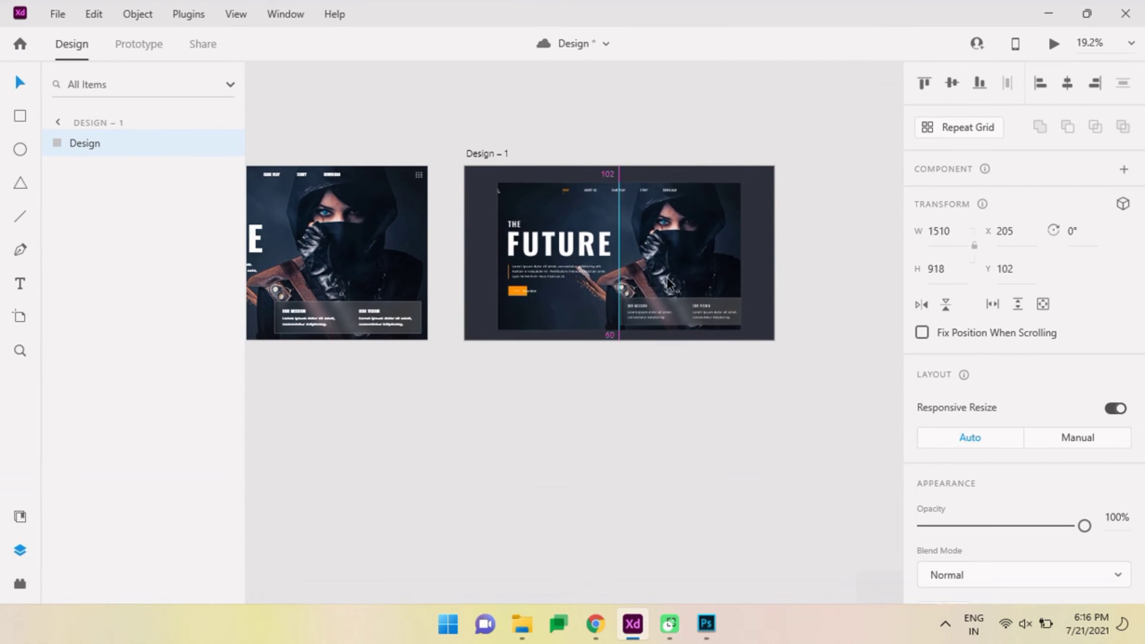
pyautogui.scroll(3, 743, 349)
pyautogui.moveTo(833, 256); pyautogui.dragTo(852, 255)
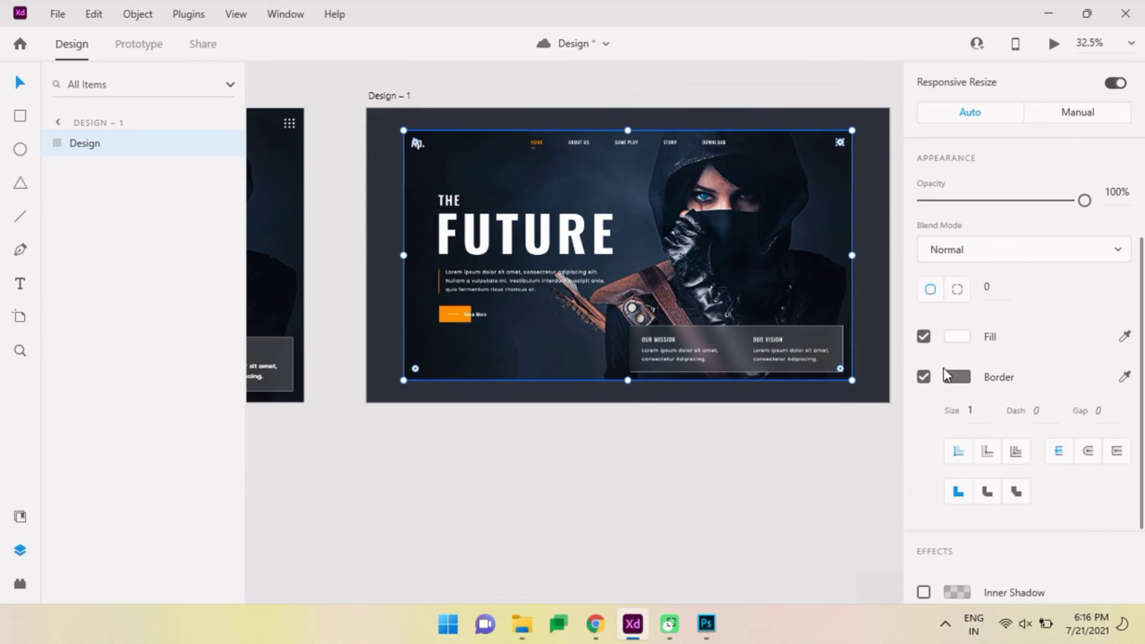
pyautogui.moveTo(844, 379); pyautogui.dragTo(838, 372)
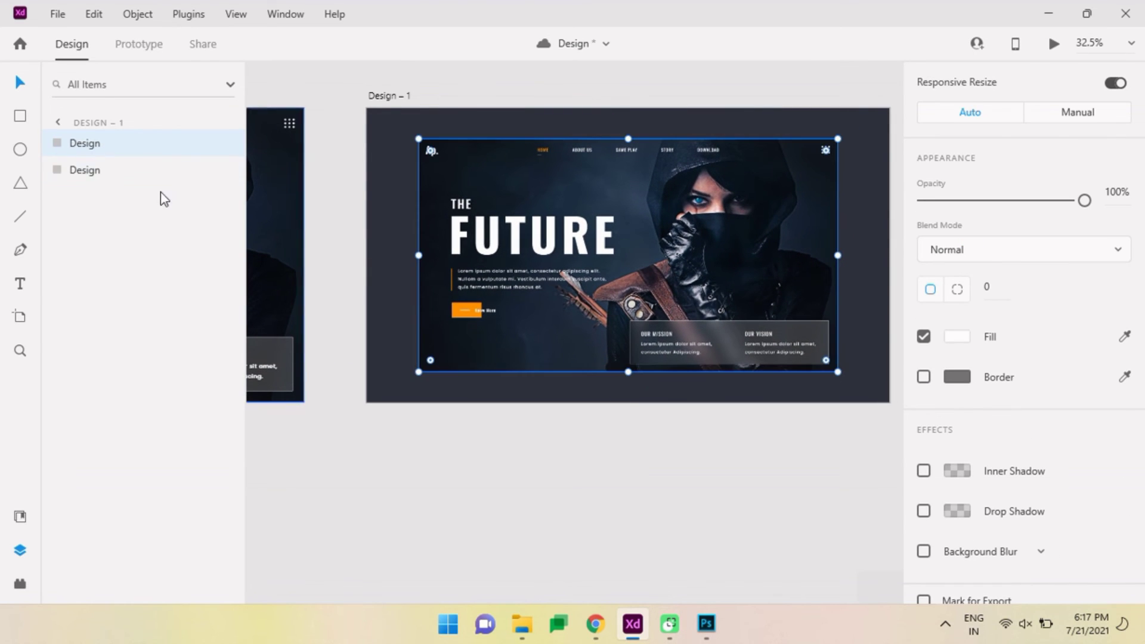
pyautogui.click(137, 172)
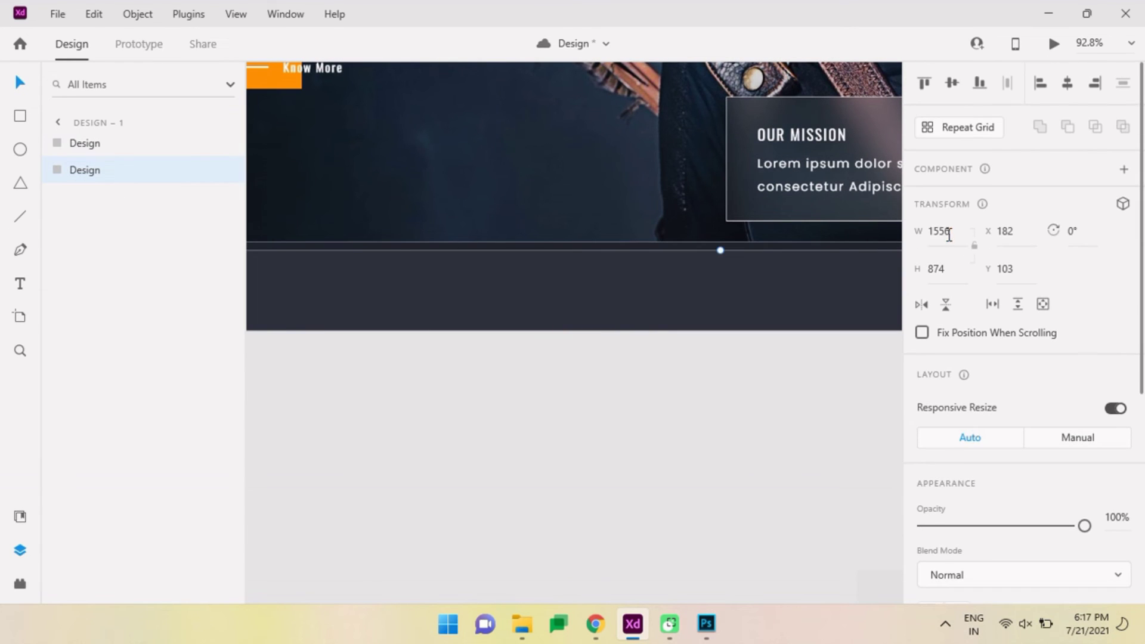
pyautogui.press('Escape')
pyautogui.hotkey('ctrl', '0')
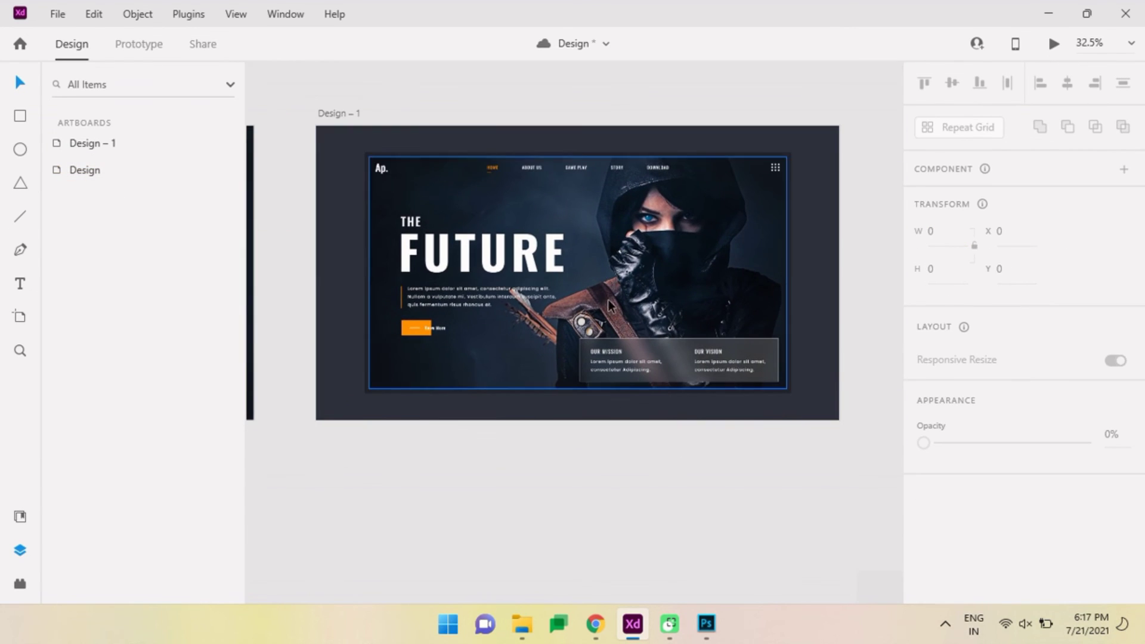
pyautogui.click(609, 306)
# - Draw a dark-filled rectangle across the design's lower part and send it behind the design
pyautogui.press('r')
pyautogui.moveTo(376, 322); pyautogui.dragTo(779, 381)
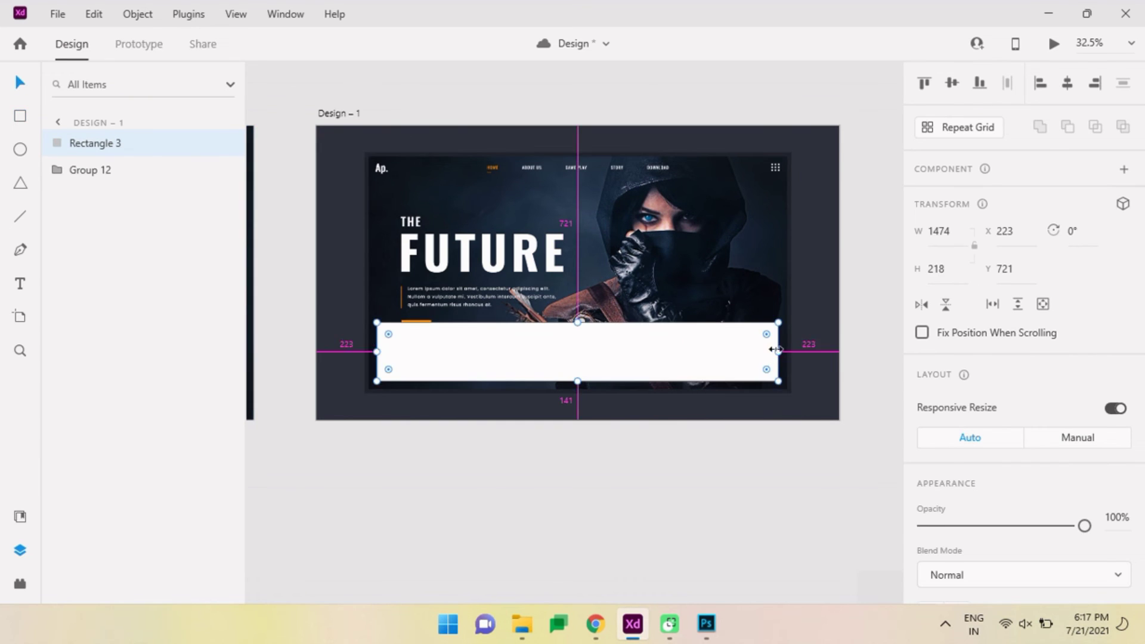
pyautogui.scroll(-5, 1014, 358)
pyautogui.click(1120, 335)
pyautogui.click(653, 353)
pyautogui.hotkey('ctrl', 'shift', '[')
# - Give the dark rectangle a drop shadow with Y offset 73 and blur 56
pyautogui.scroll(-1, 924, 496)
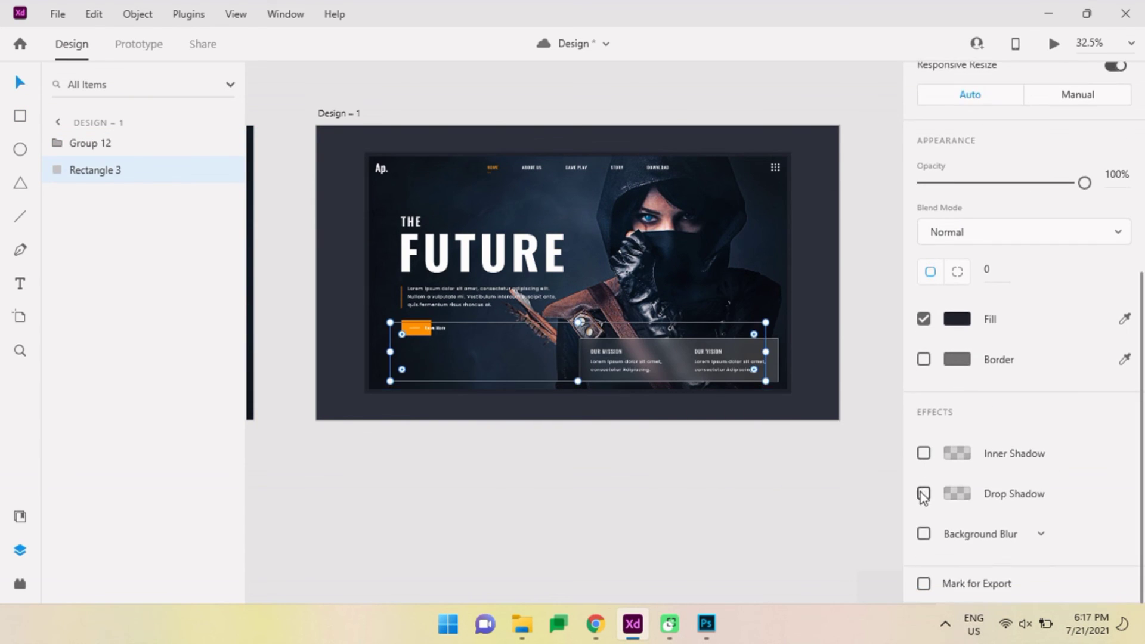
pyautogui.click(923, 494)
pyautogui.click(1032, 487)
pyautogui.press('Tab')
pyautogui.click(957, 454)
pyautogui.click(622, 411)
# - Inspect the framed design's layers and check the Design – 1 artboard in preview
pyautogui.click(597, 382)
pyautogui.click(455, 439)
pyautogui.doubleClick(634, 166)
pyautogui.scroll(-3, 1072, 404)
pyautogui.click(516, 434)
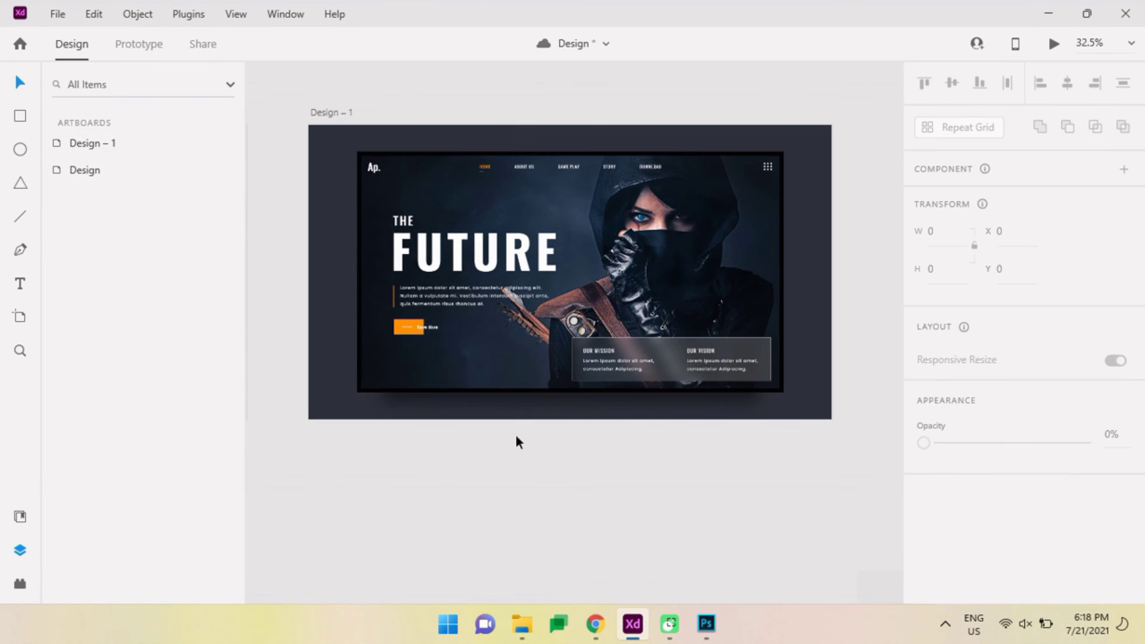
pyautogui.click(575, 517)
pyautogui.click(334, 116)
pyautogui.hotkey('ctrl', 'Return')
# - Rename the duplicate artboard to 'Design – Preview'
pyautogui.click(961, 13)
pyautogui.doubleClick(570, 271)
pyautogui.scroll(-5, 989, 382)
pyautogui.scroll(3, 772, 395)
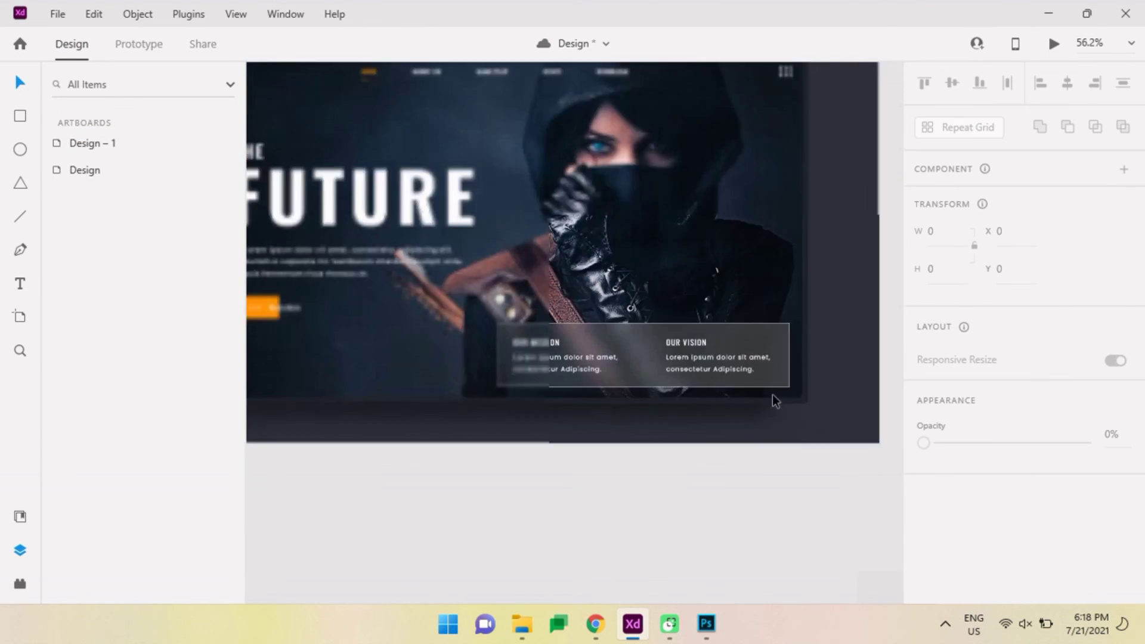
pyautogui.scroll(-5, 772, 395)
pyautogui.doubleClick(451, 182)
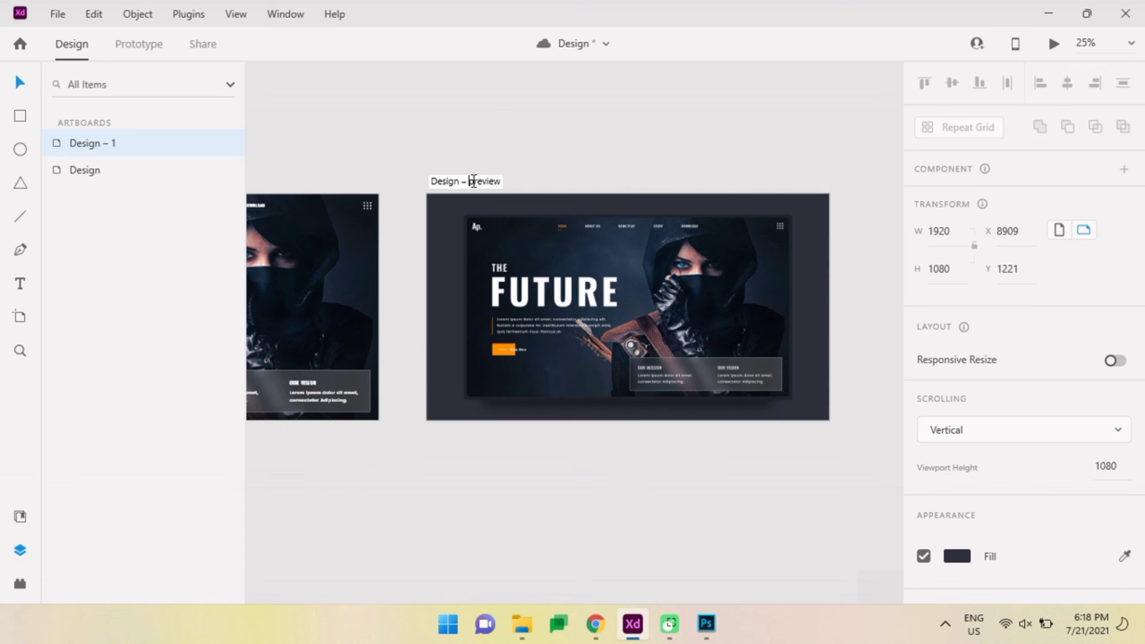
# - View the framed showcase artboard full screen in Preview
pyautogui.hotkey('ctrl', 'e')
pyautogui.click(706, 468)
pyautogui.hotkey('ctrl', 'Return')
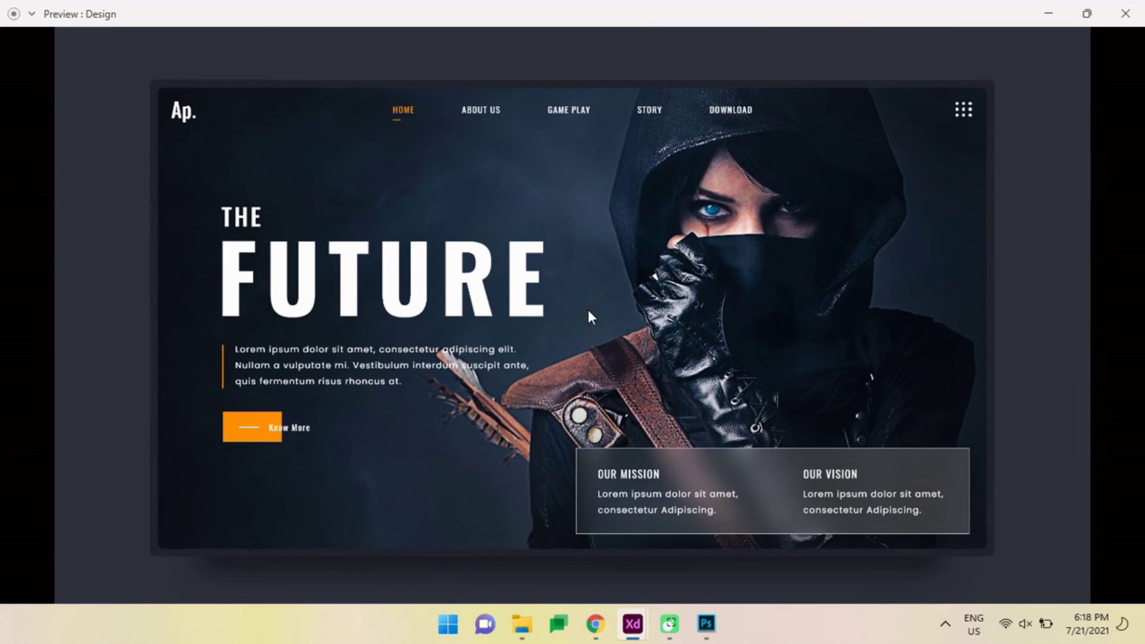
pyautogui.click(1126, 13)
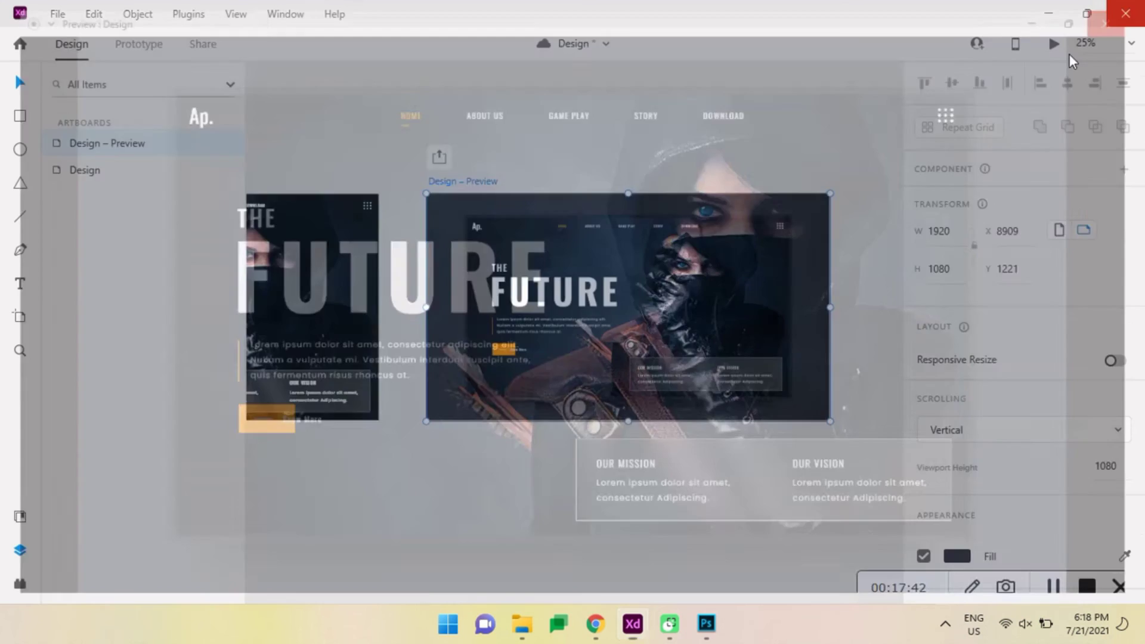
# - Check the Overlayer's radial gradient fill, with a #000000 stop at 21%
pyautogui.click(968, 410)
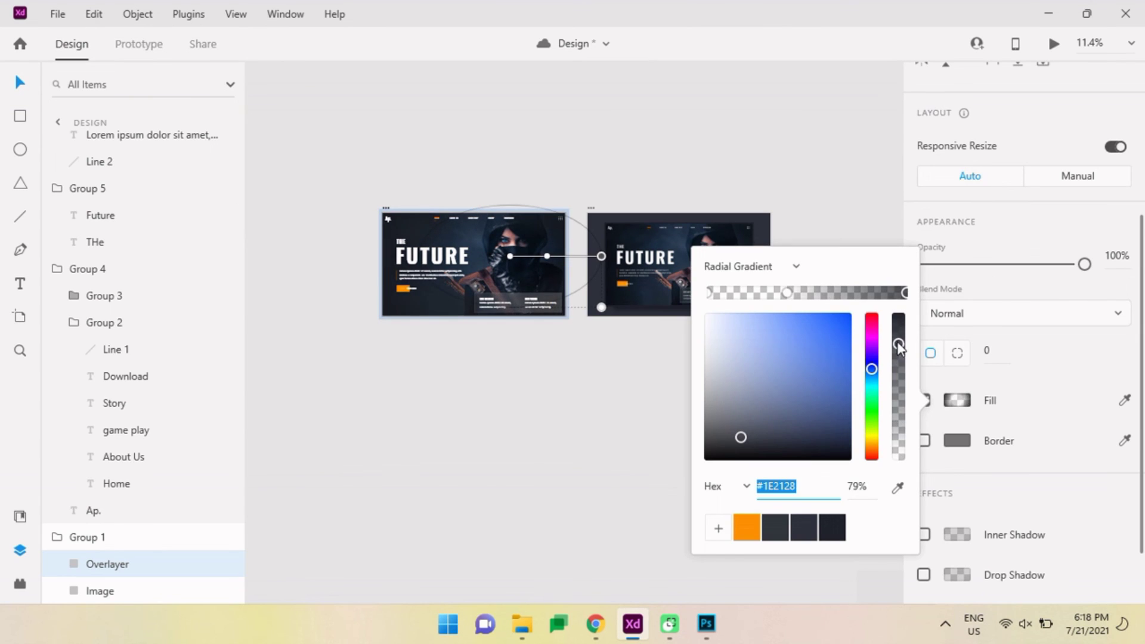
pyautogui.click(433, 289)
pyautogui.click(957, 401)
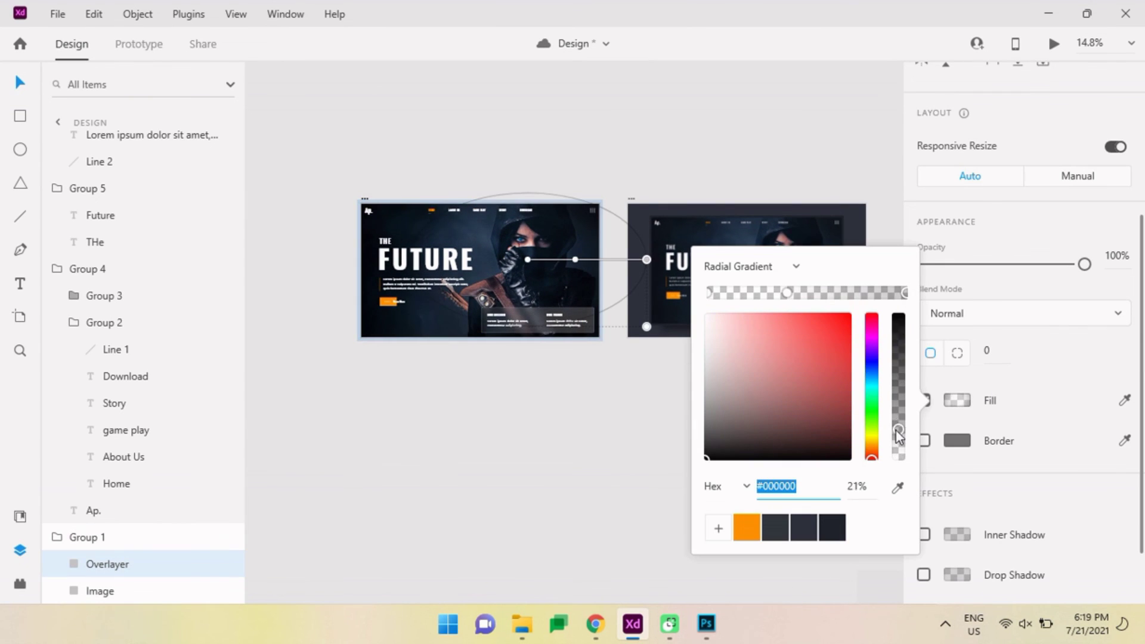
pyautogui.click(501, 377)
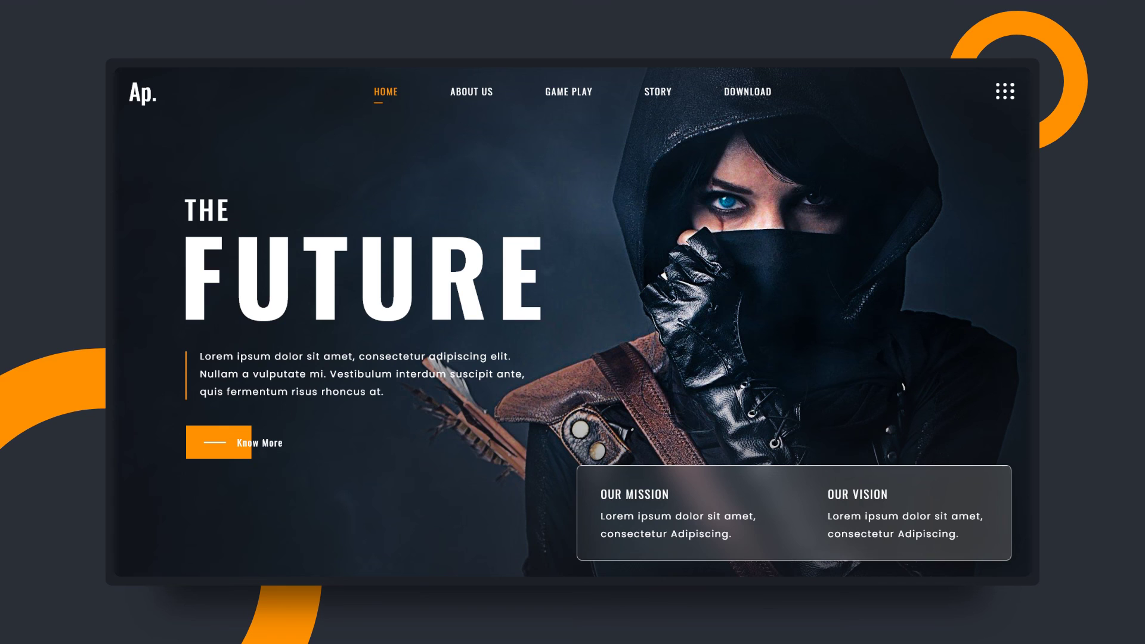